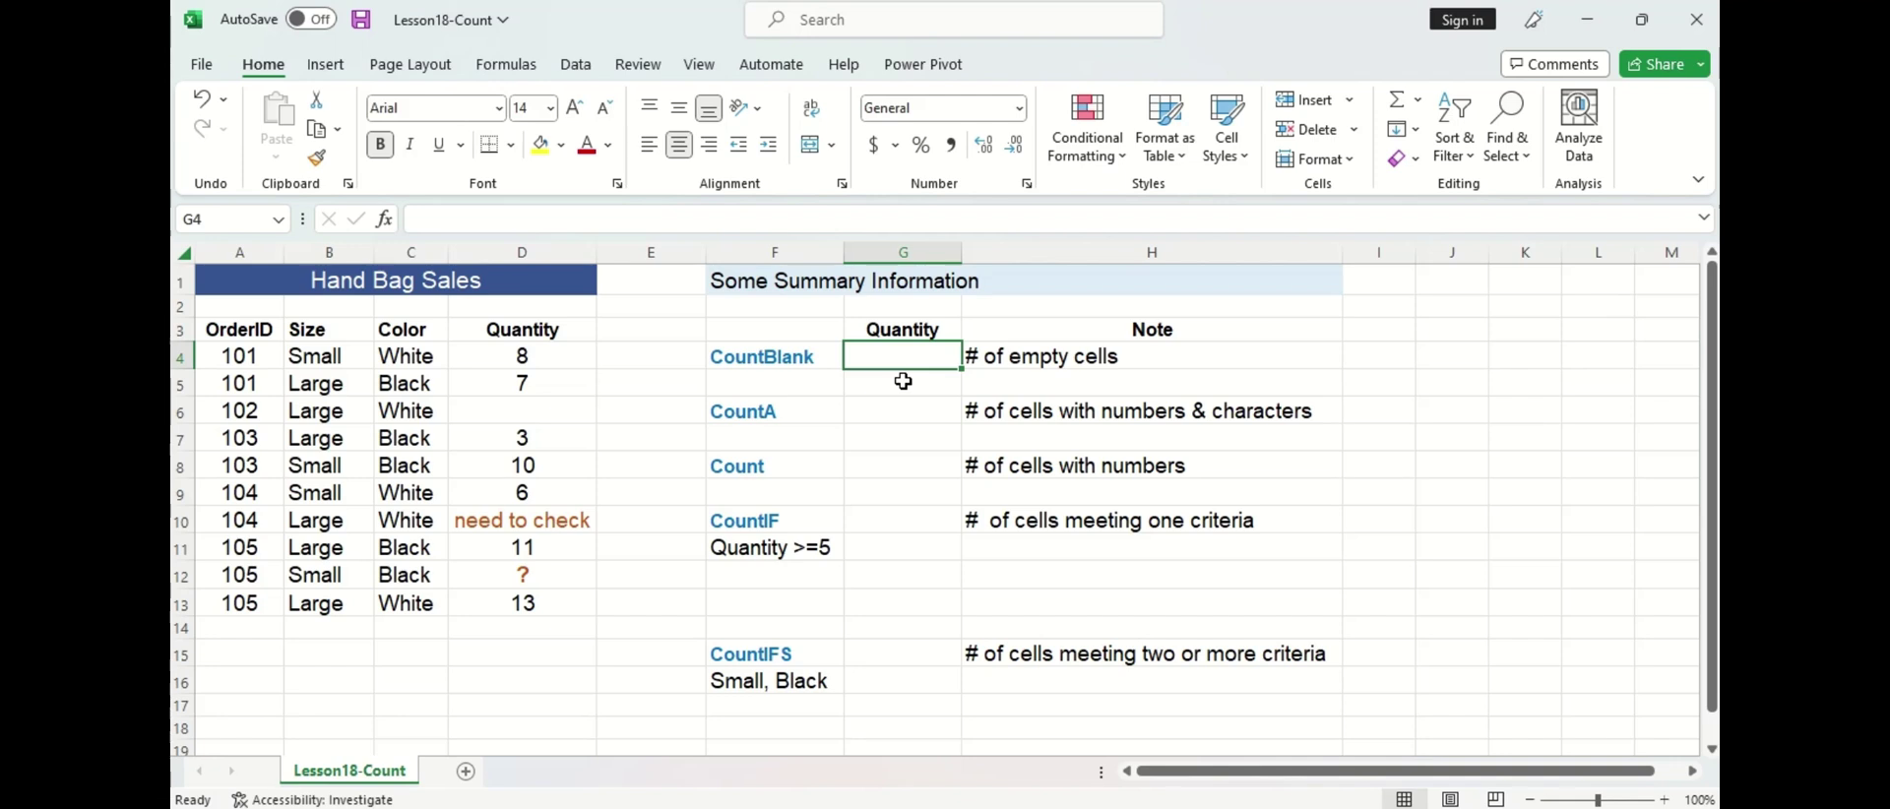
Enter =COUNTBLANK(D4:D13) in G4 to count the empty Quantity cells, returning 1
{"action": "type", "text": "=countblan"}
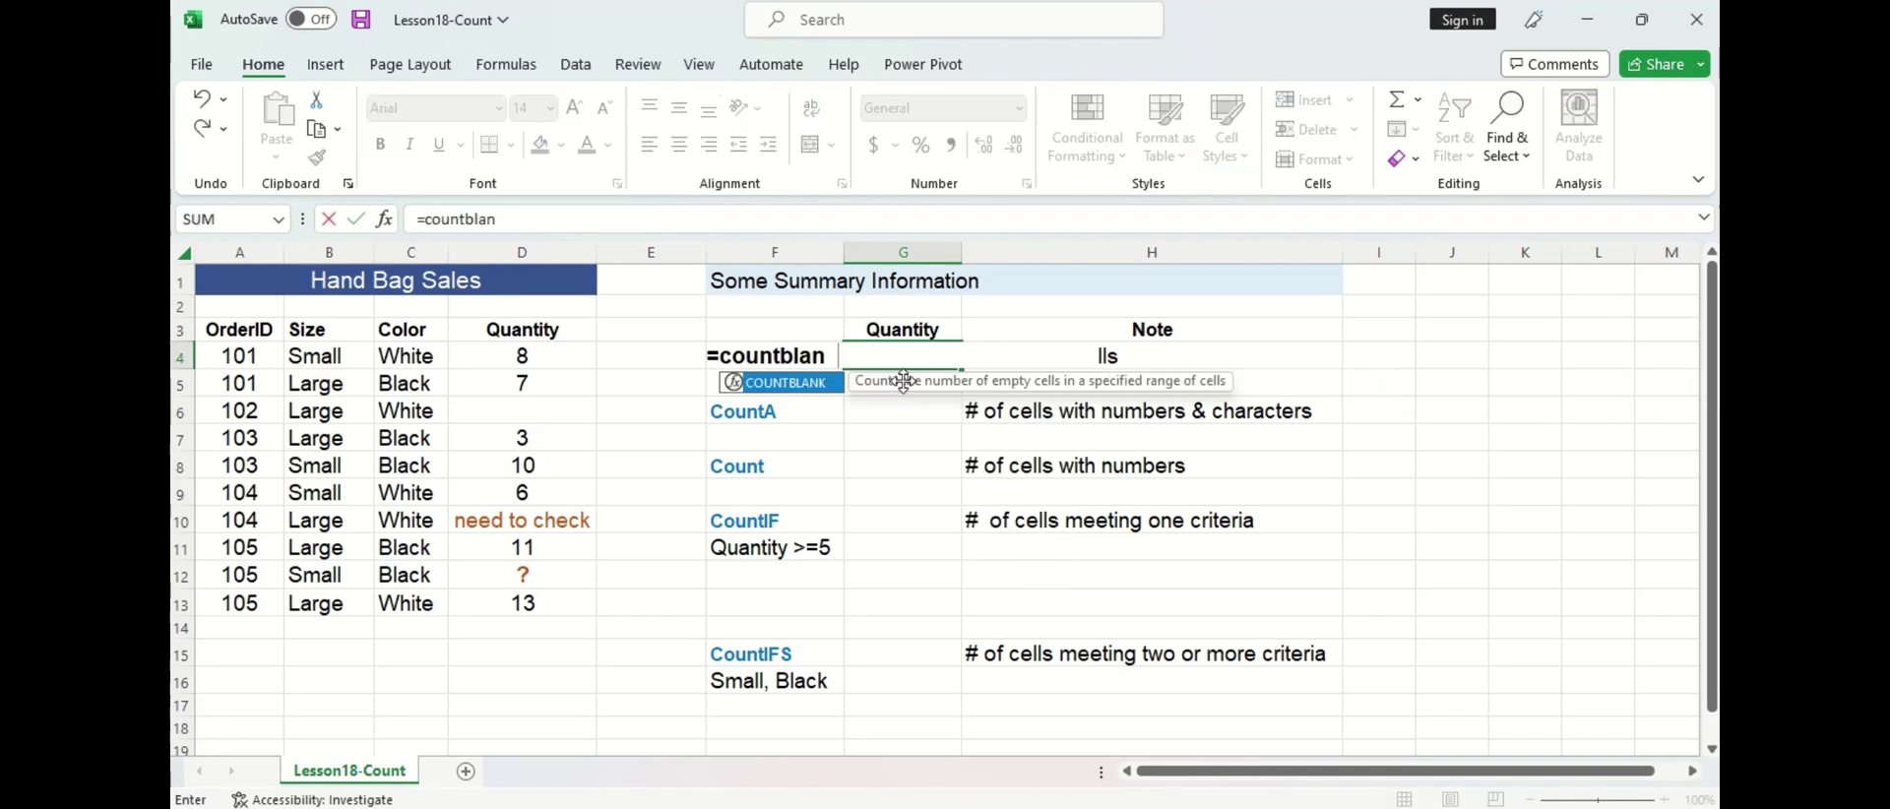
{"action": "type", "text": "k"}
{"action": "double_click", "coordinate": [805, 380]}
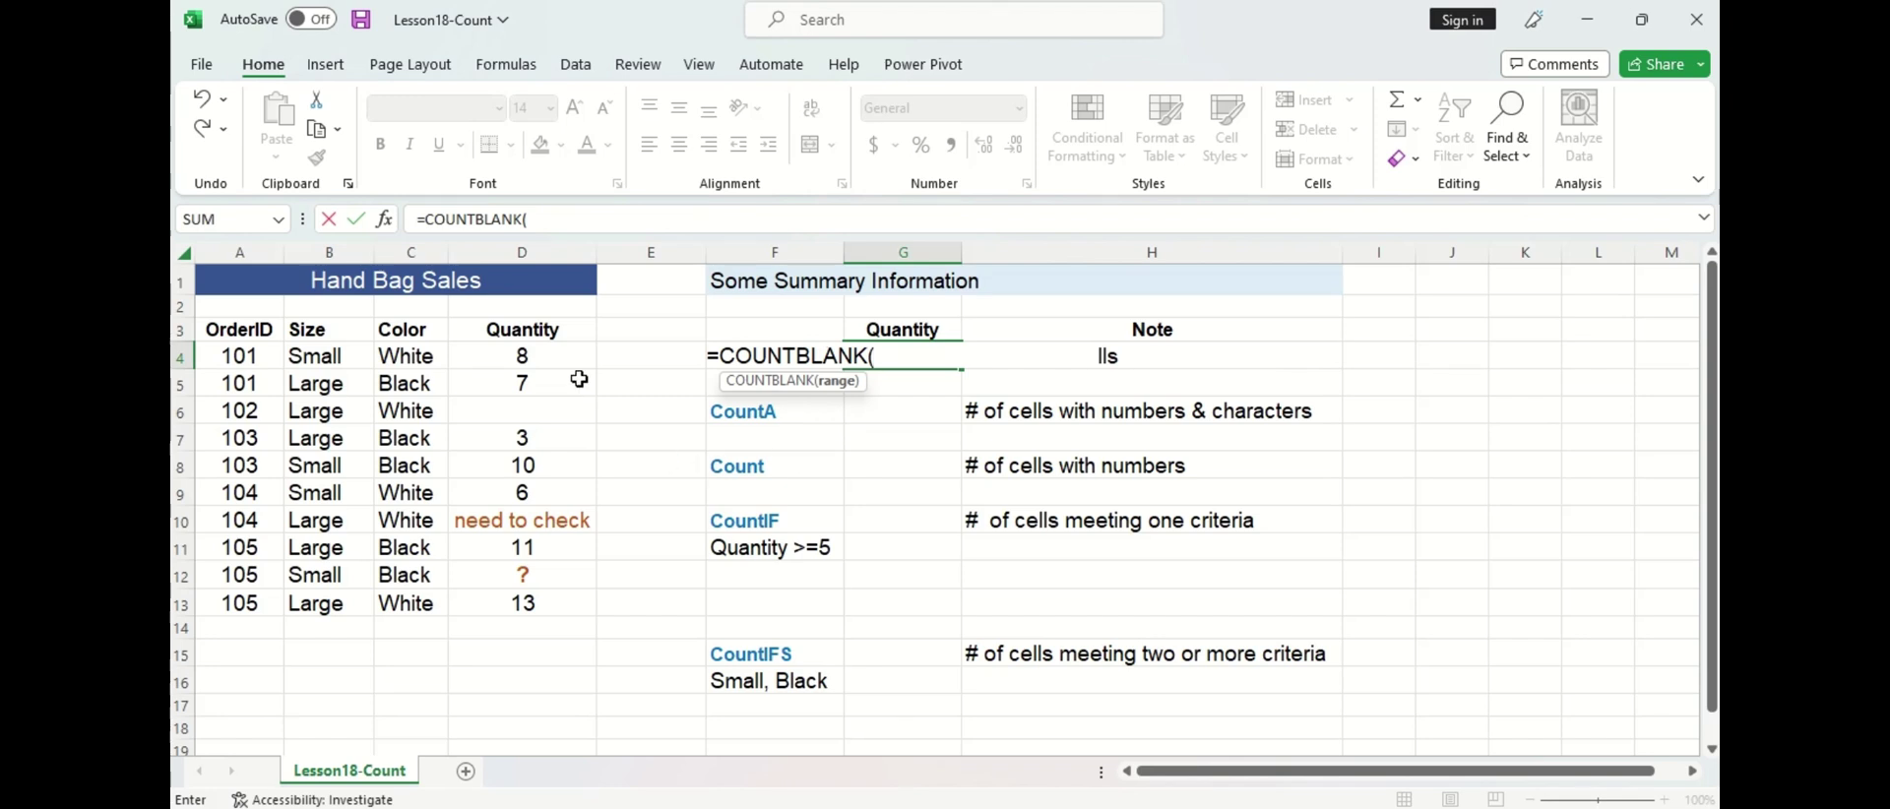
{"action": "left_click_drag", "start_coordinate": [556, 357], "coordinate": [567, 593]}
{"action": "type", "text": ")"}
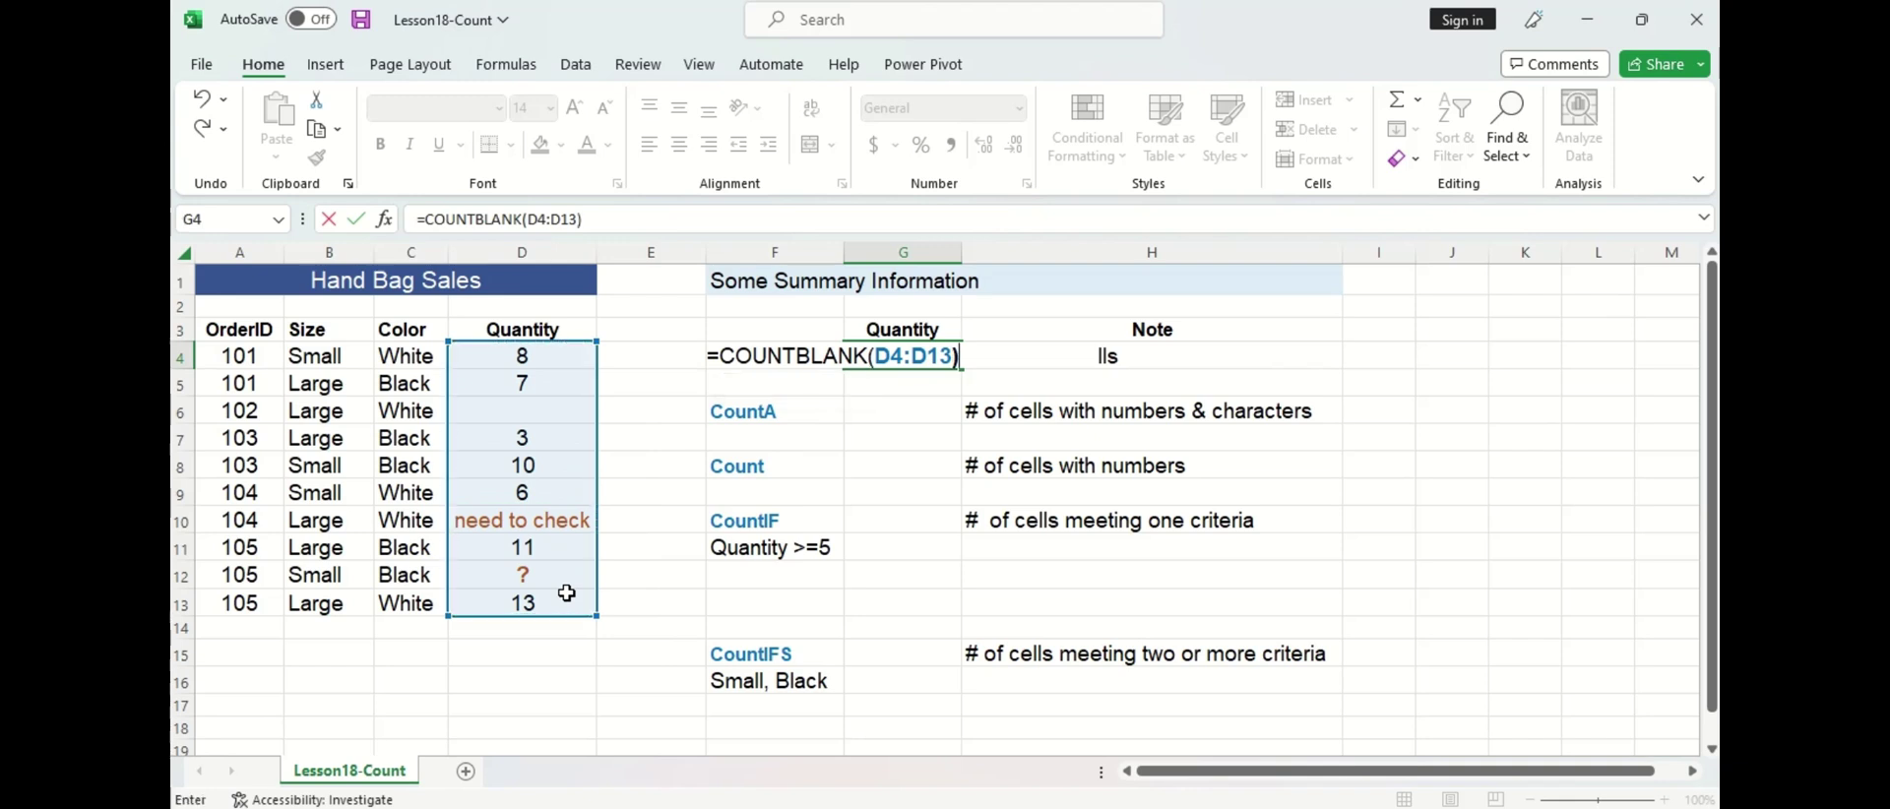
{"action": "key", "text": "Return"}
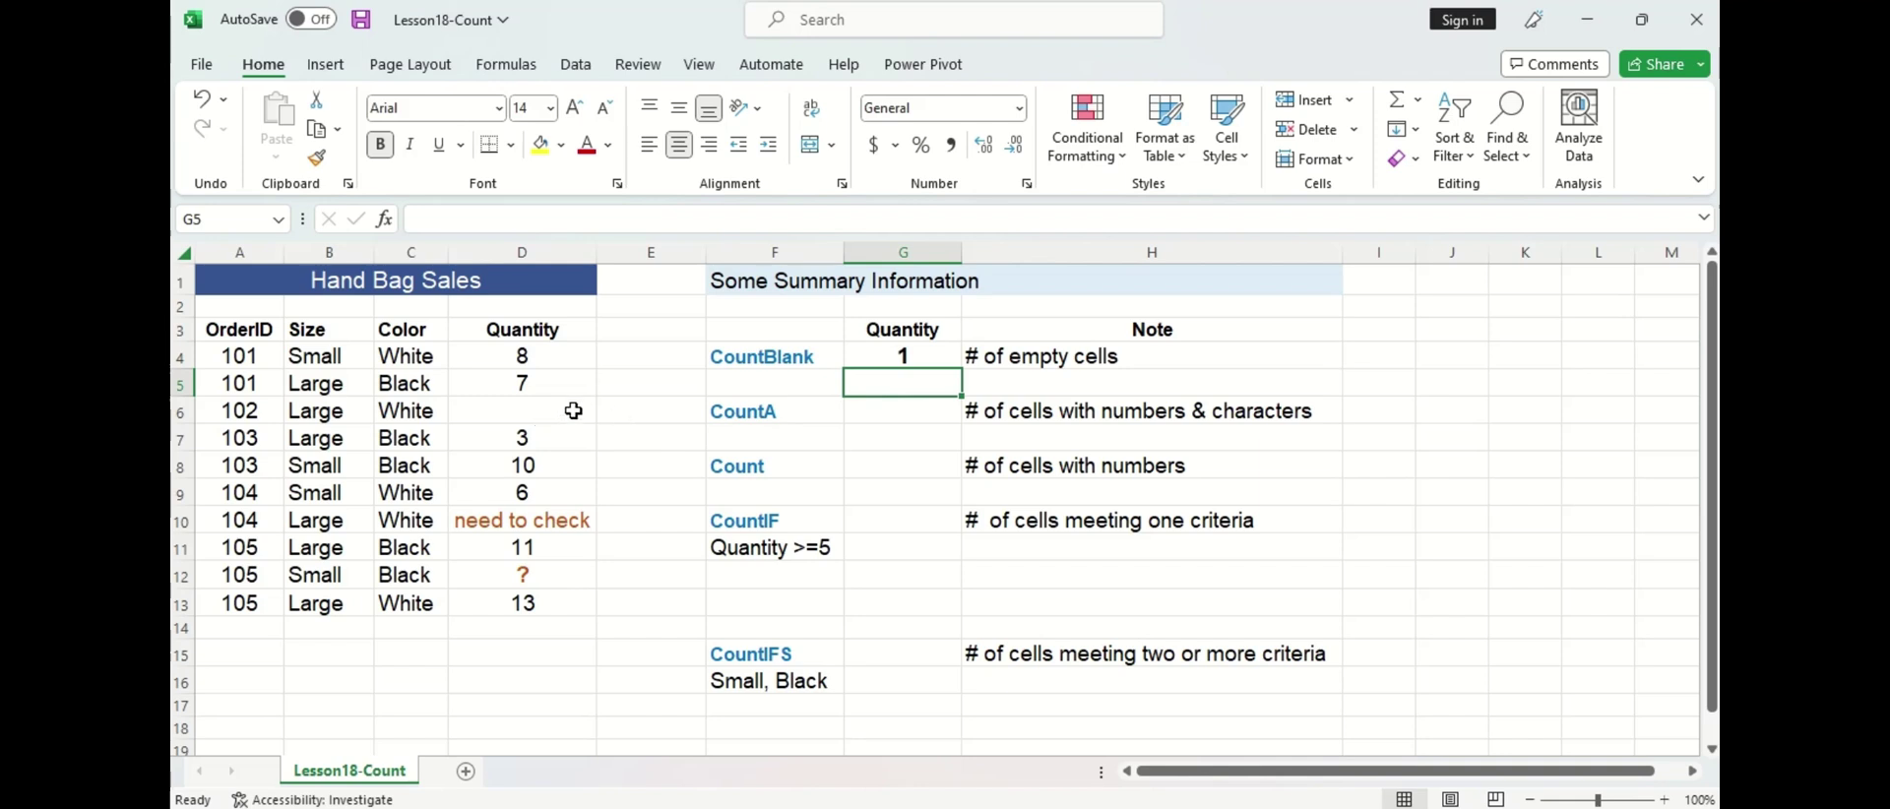
Enter =COUNTA(D4:D13) in G6 to count non-empty Quantity cells, returning 9
{"action": "left_click", "coordinate": [868, 417]}
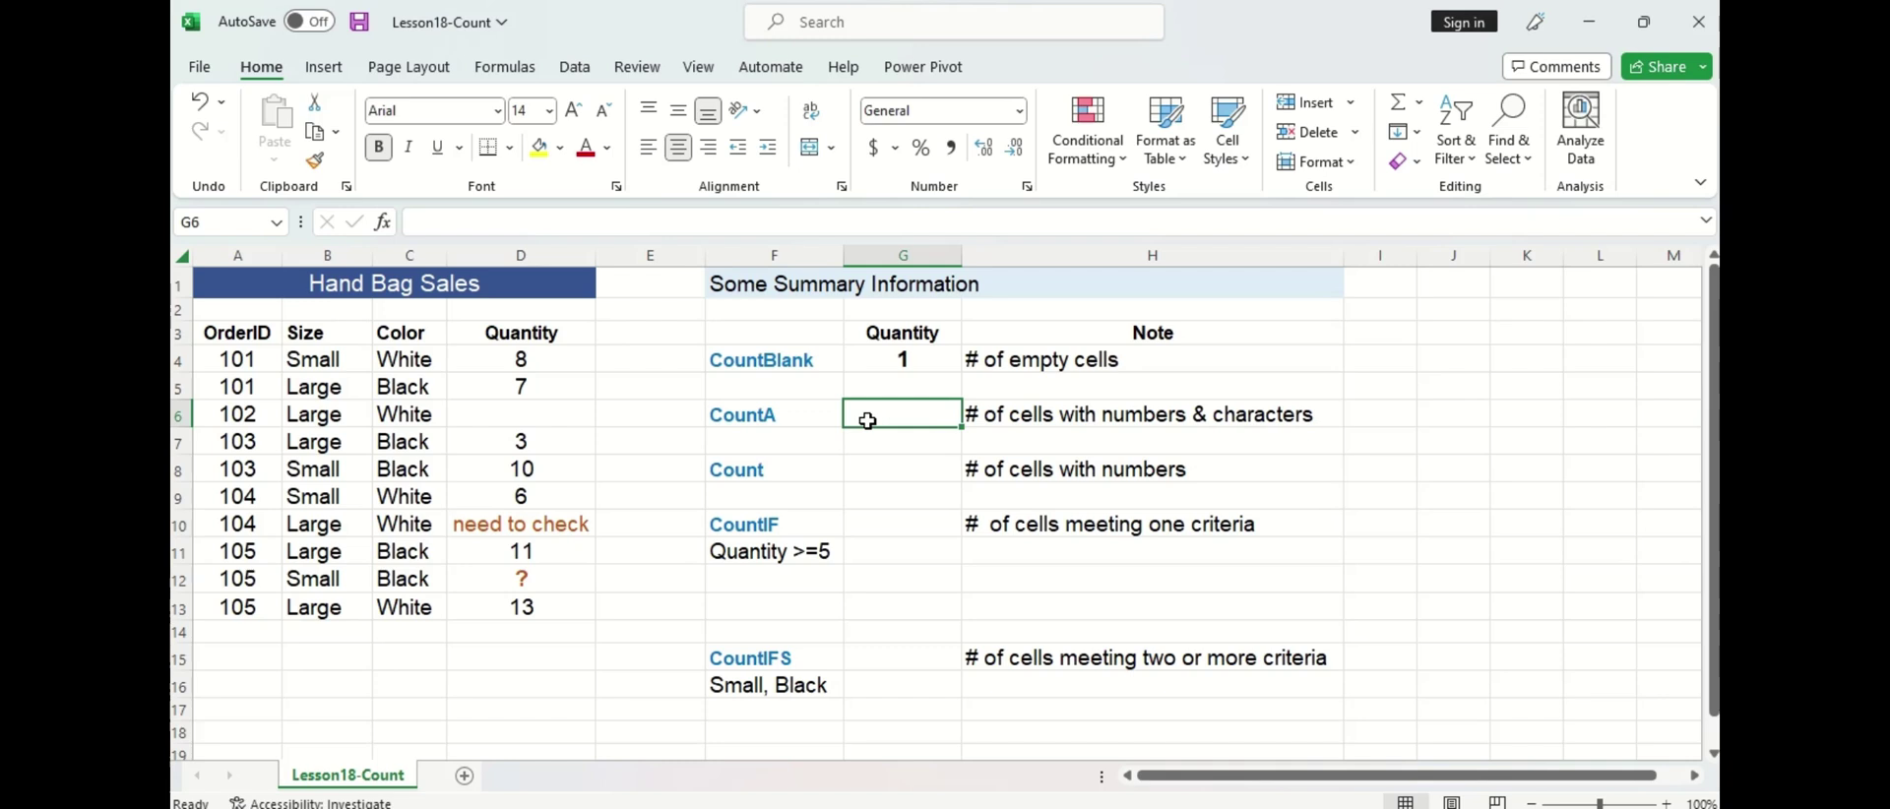
{"action": "type", "text": "=count"}
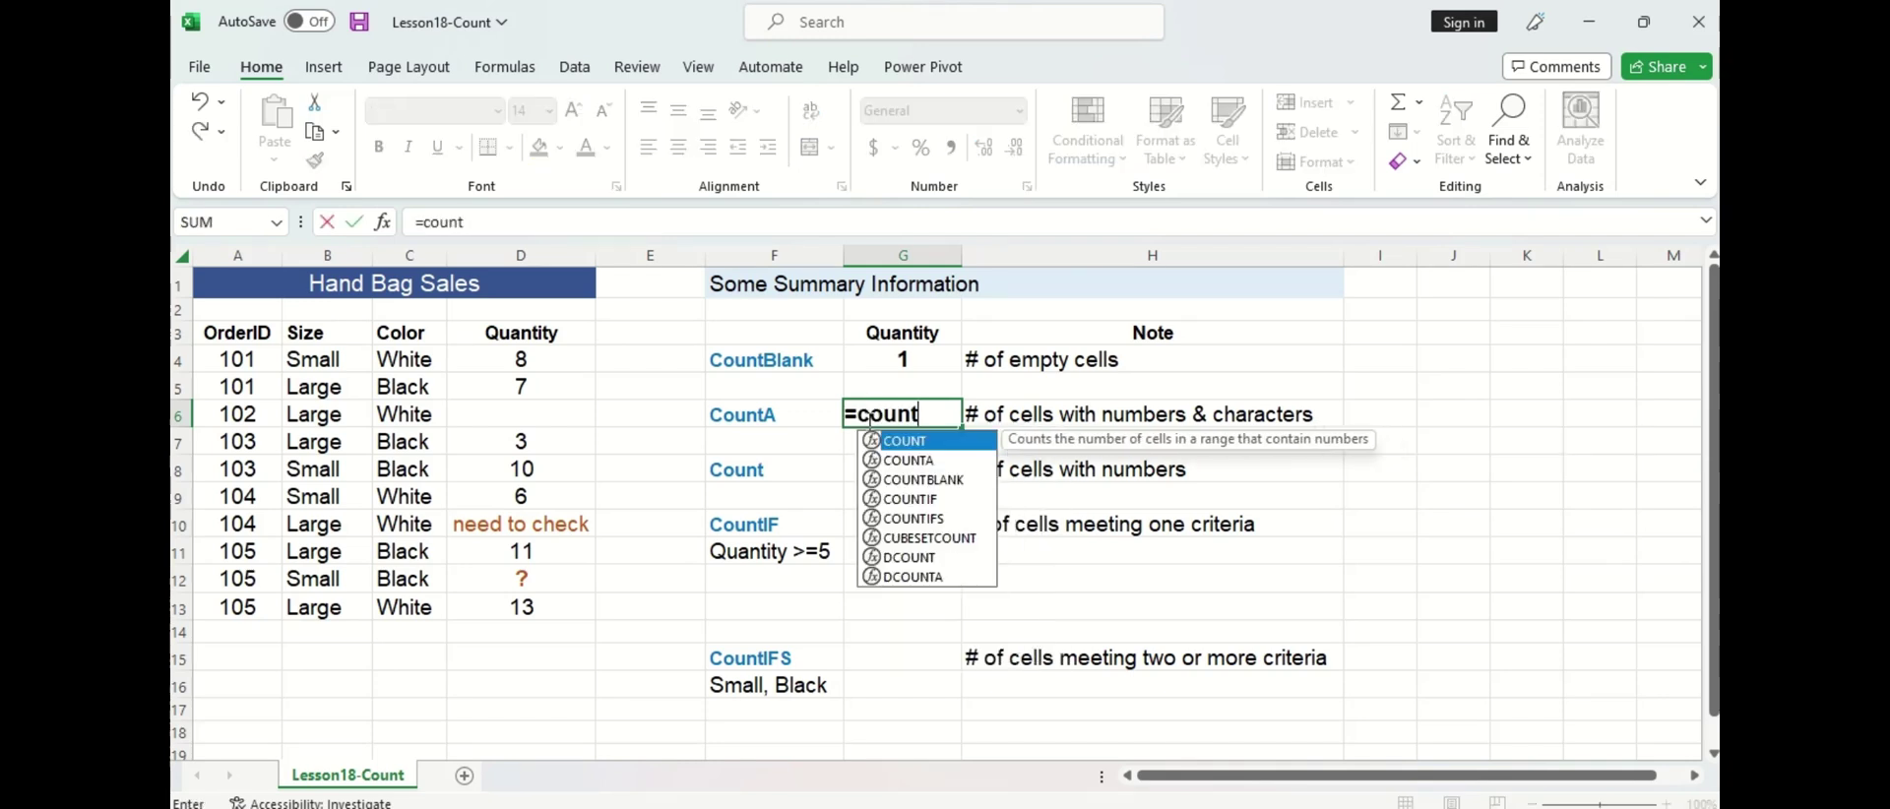
{"action": "type", "text": "a"}
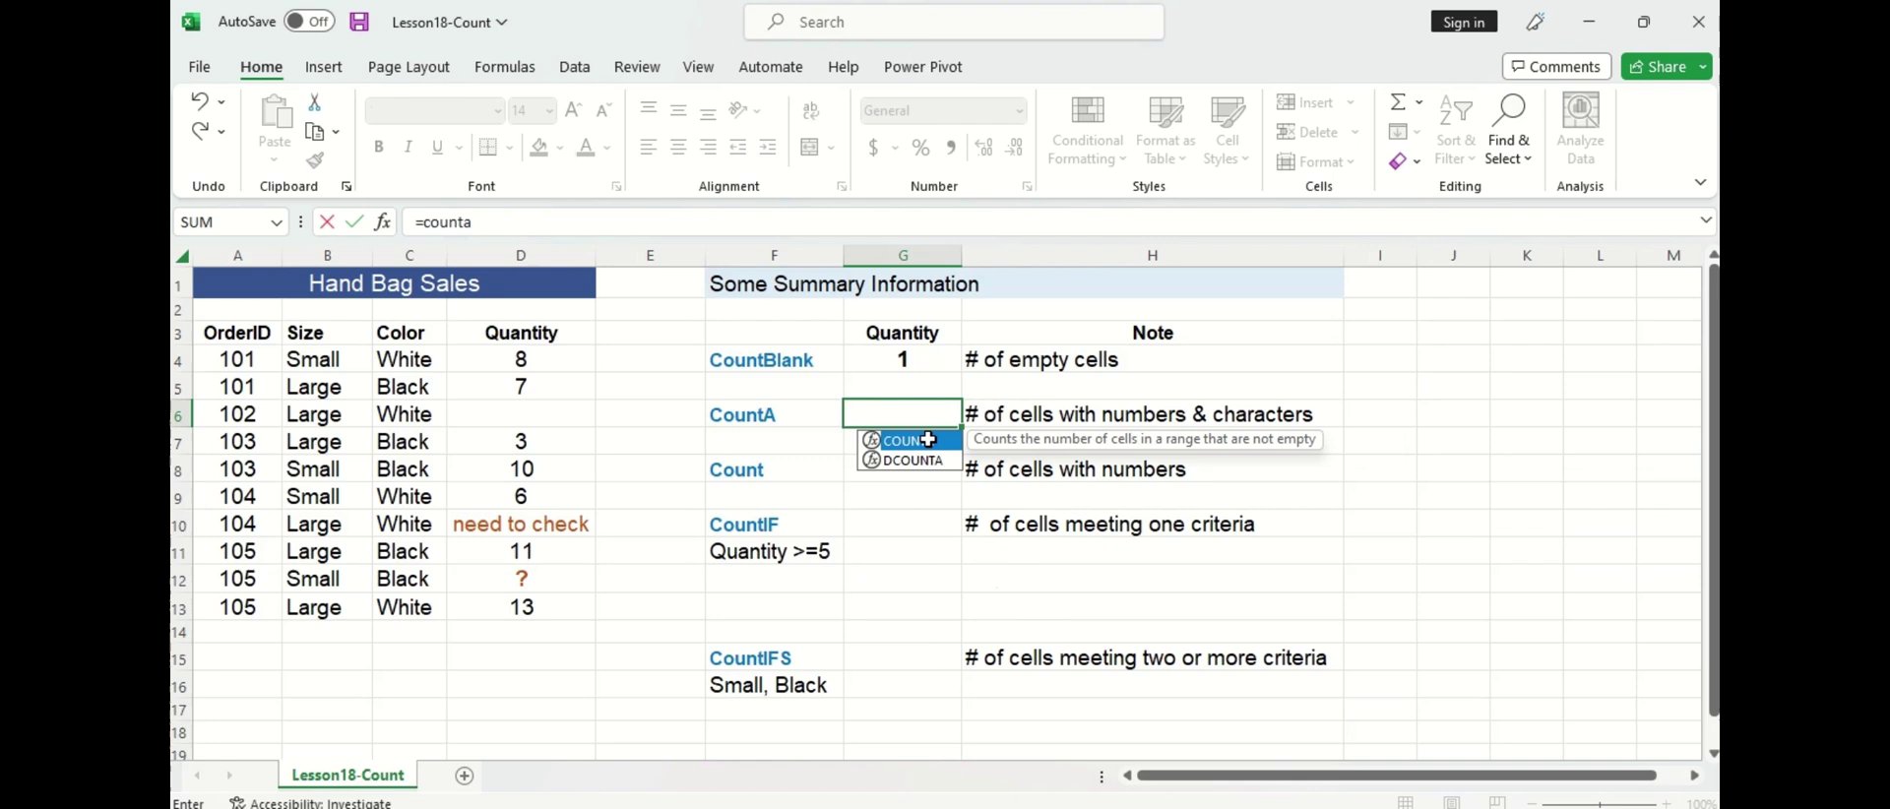
{"action": "double_click", "coordinate": [927, 439]}
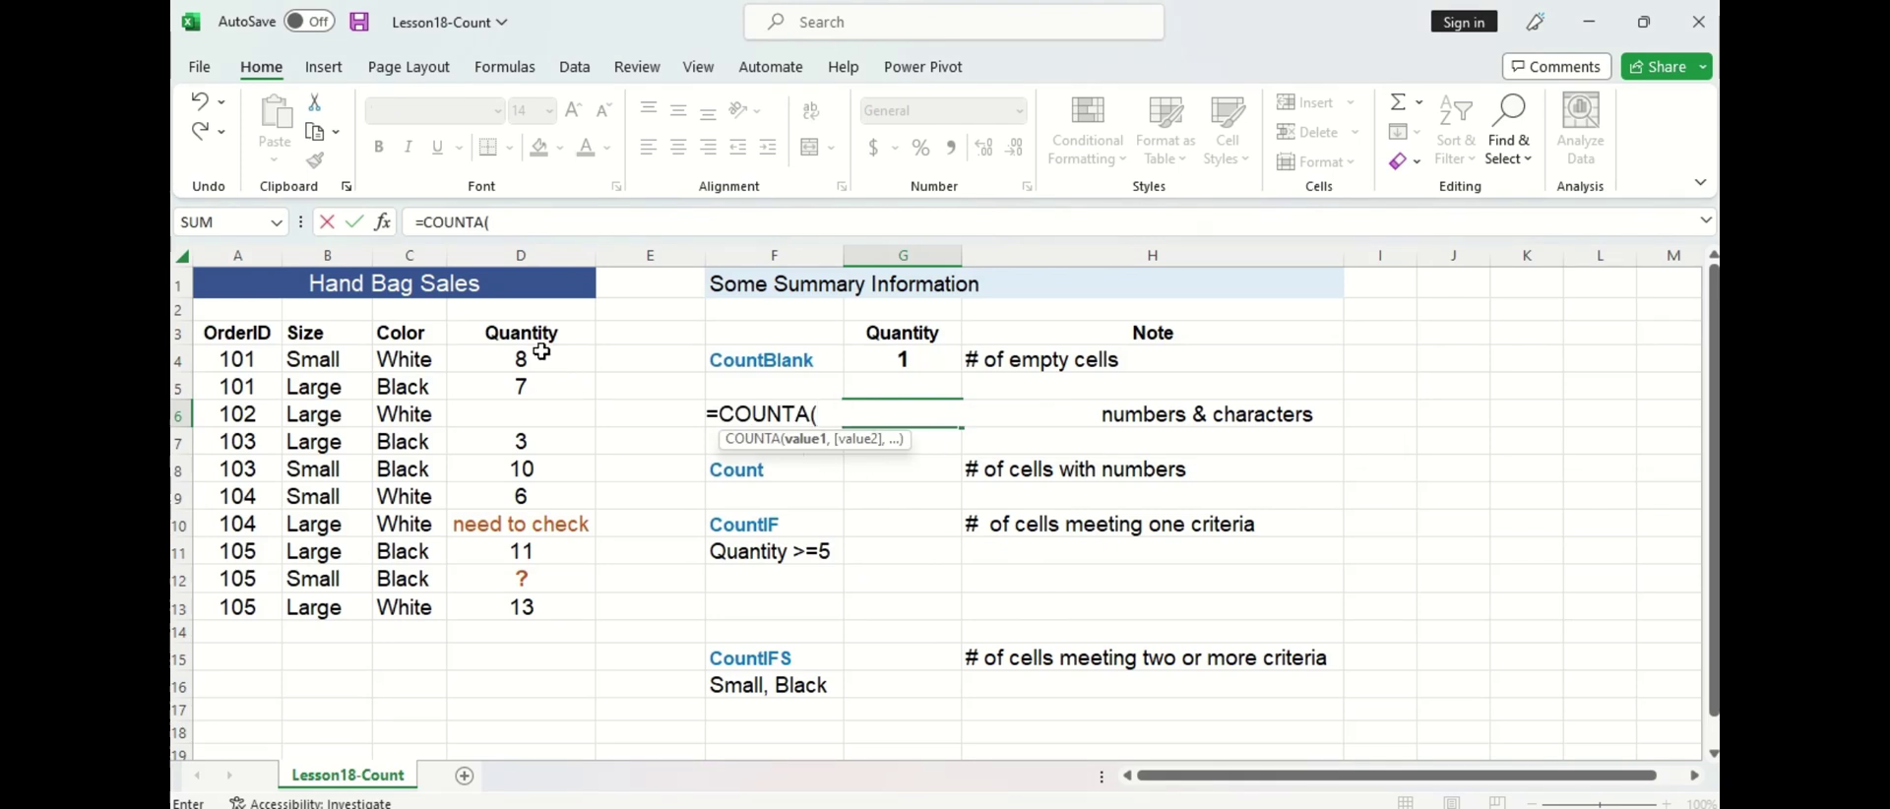
{"action": "left_click_drag", "start_coordinate": [541, 352], "coordinate": [540, 611]}
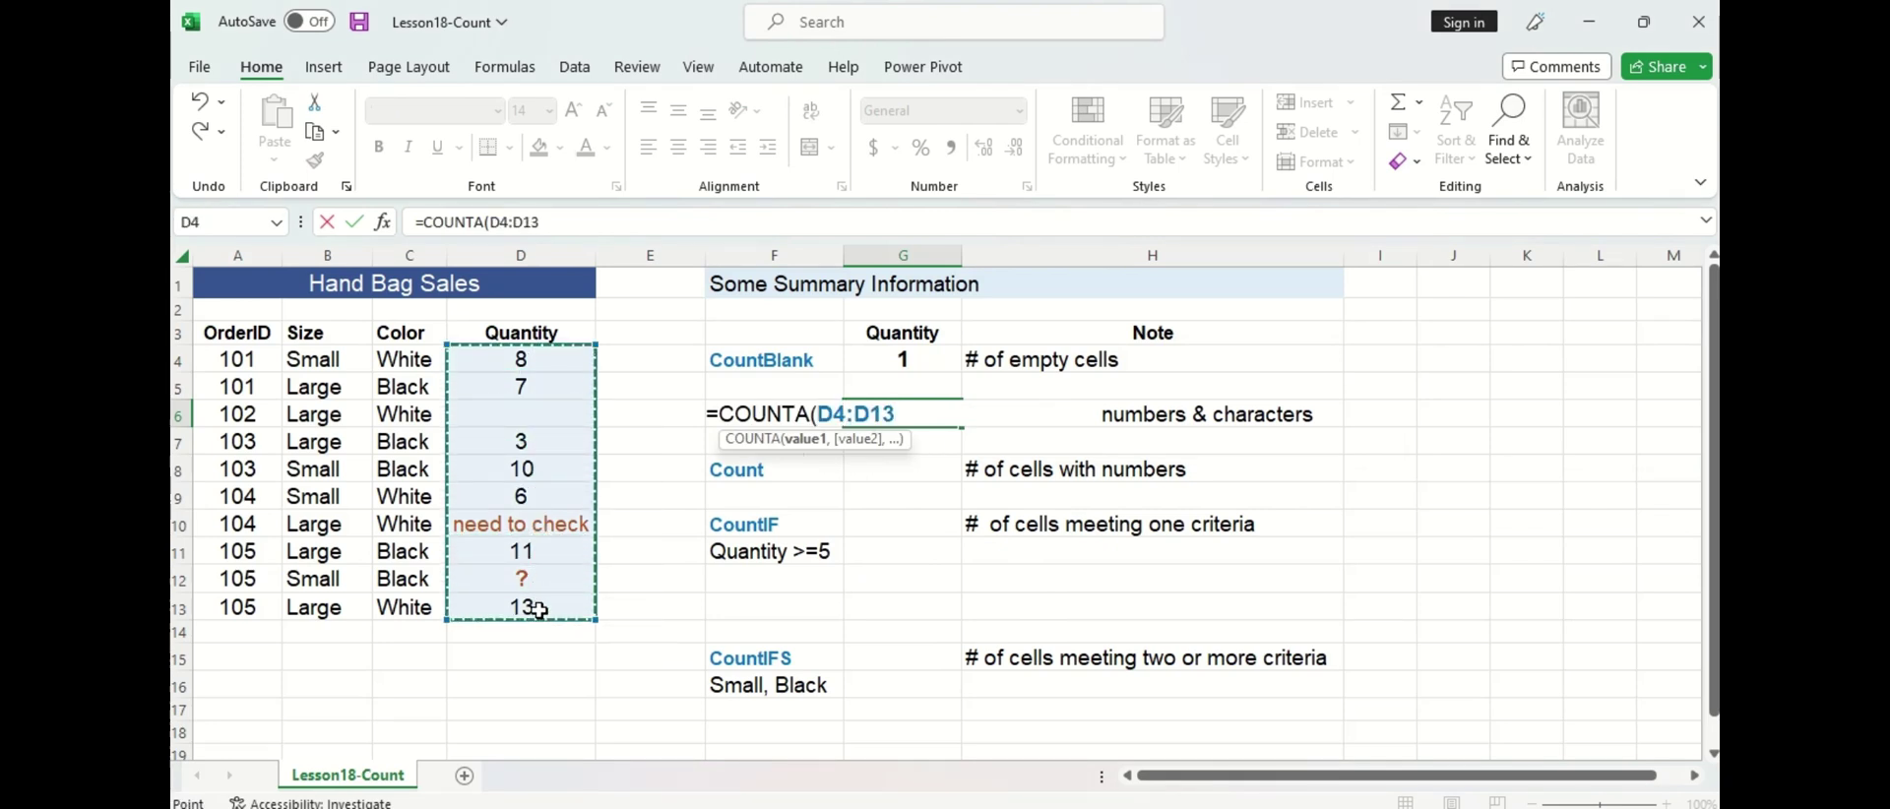
{"action": "type", "text": ")"}
{"action": "key", "text": "Return"}
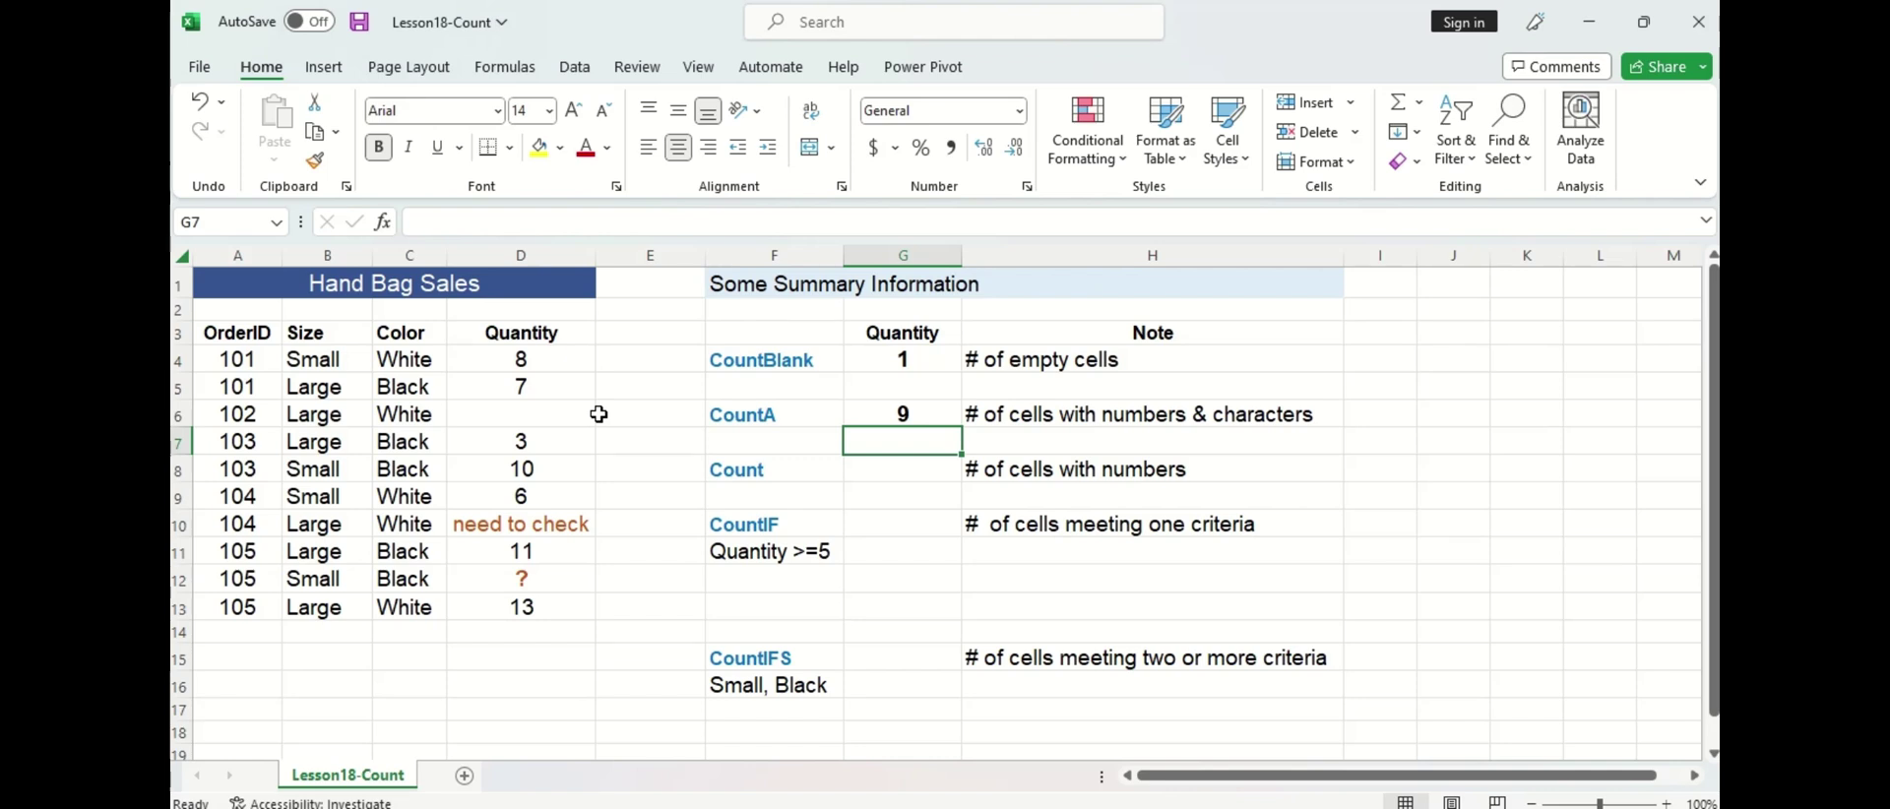
Enter =COUNT(D4:D13) in G8 to count numeric Quantity cells, returning 7
{"action": "left_click", "coordinate": [943, 476]}
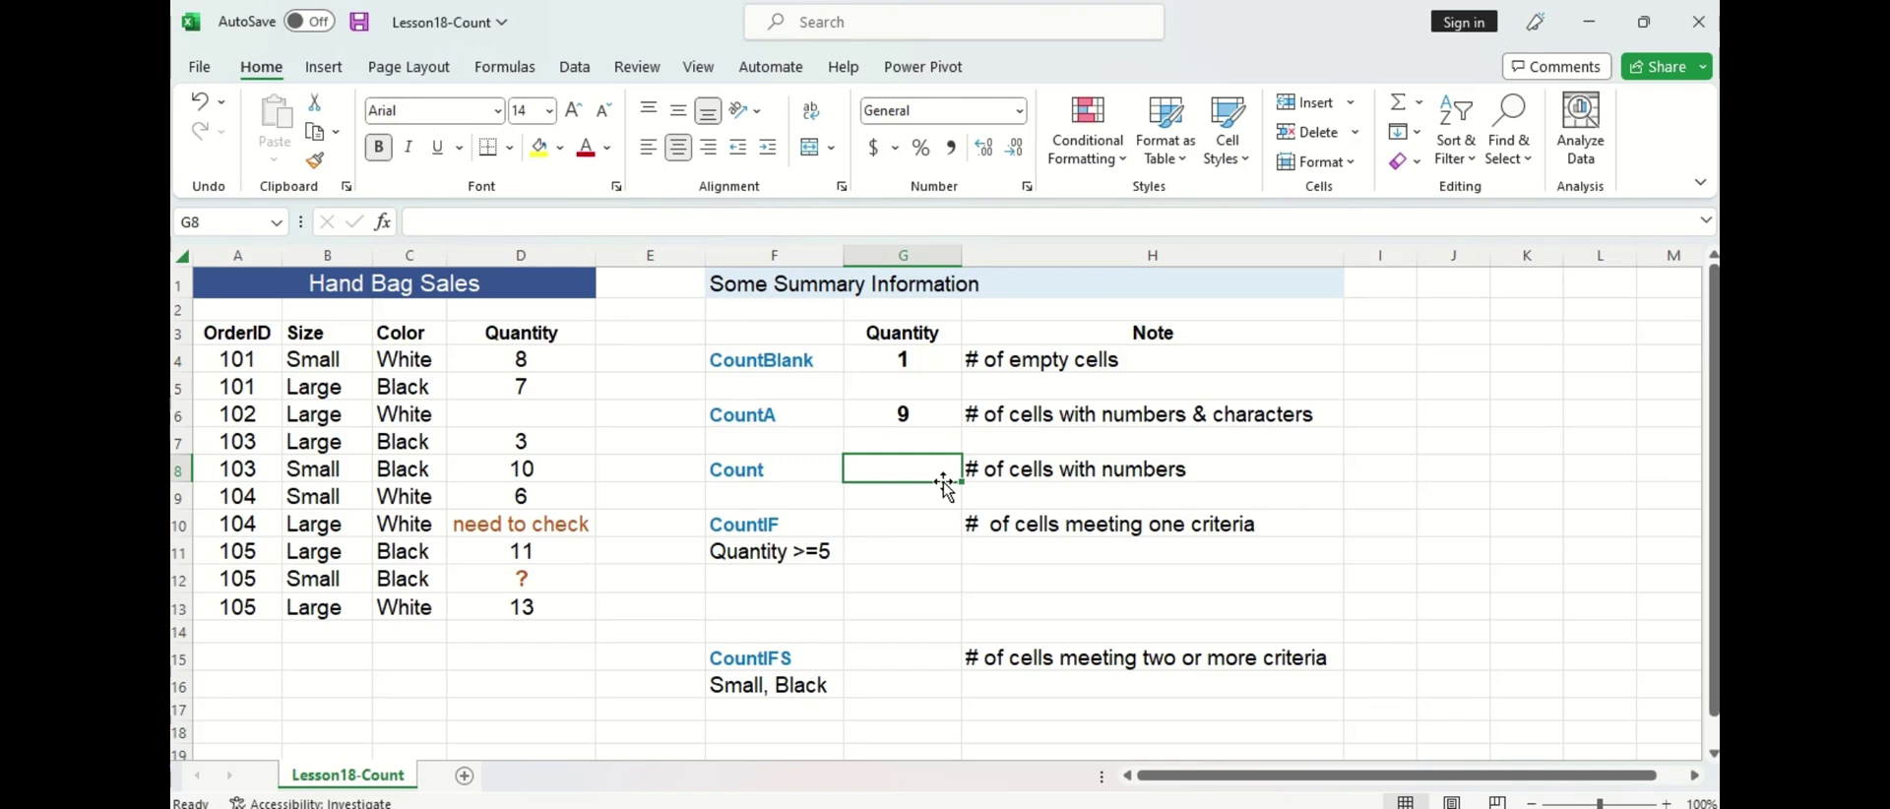
{"action": "type", "text": "=count"}
{"action": "double_click", "coordinate": [943, 495]}
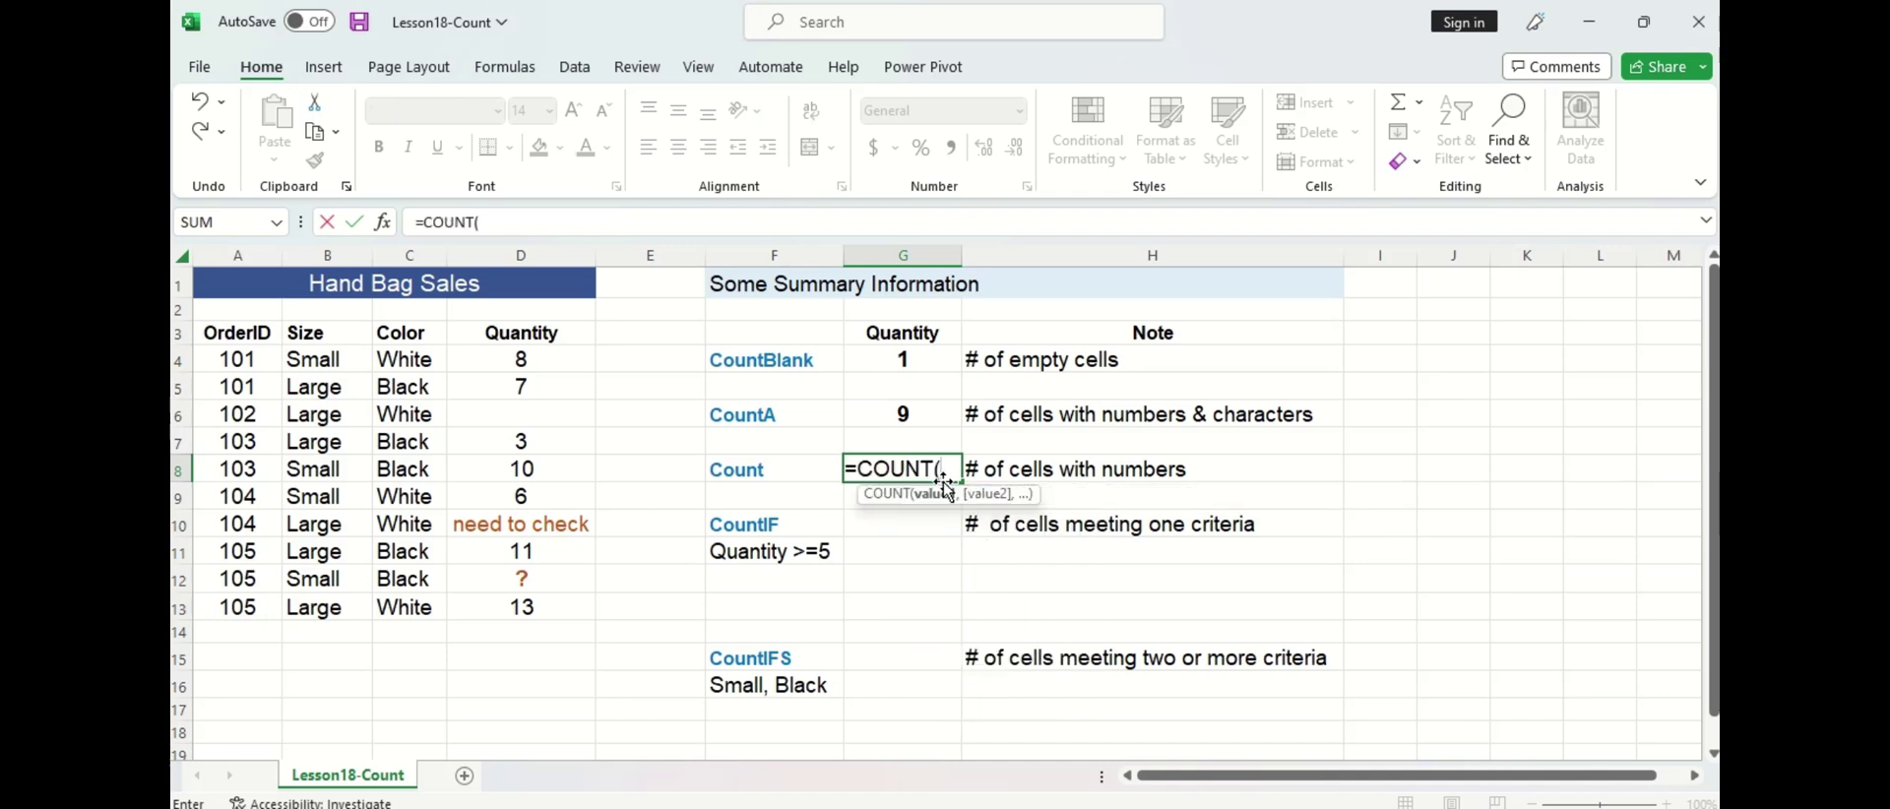
{"action": "left_click_drag", "start_coordinate": [561, 358], "coordinate": [579, 605]}
{"action": "type", "text": ")"}
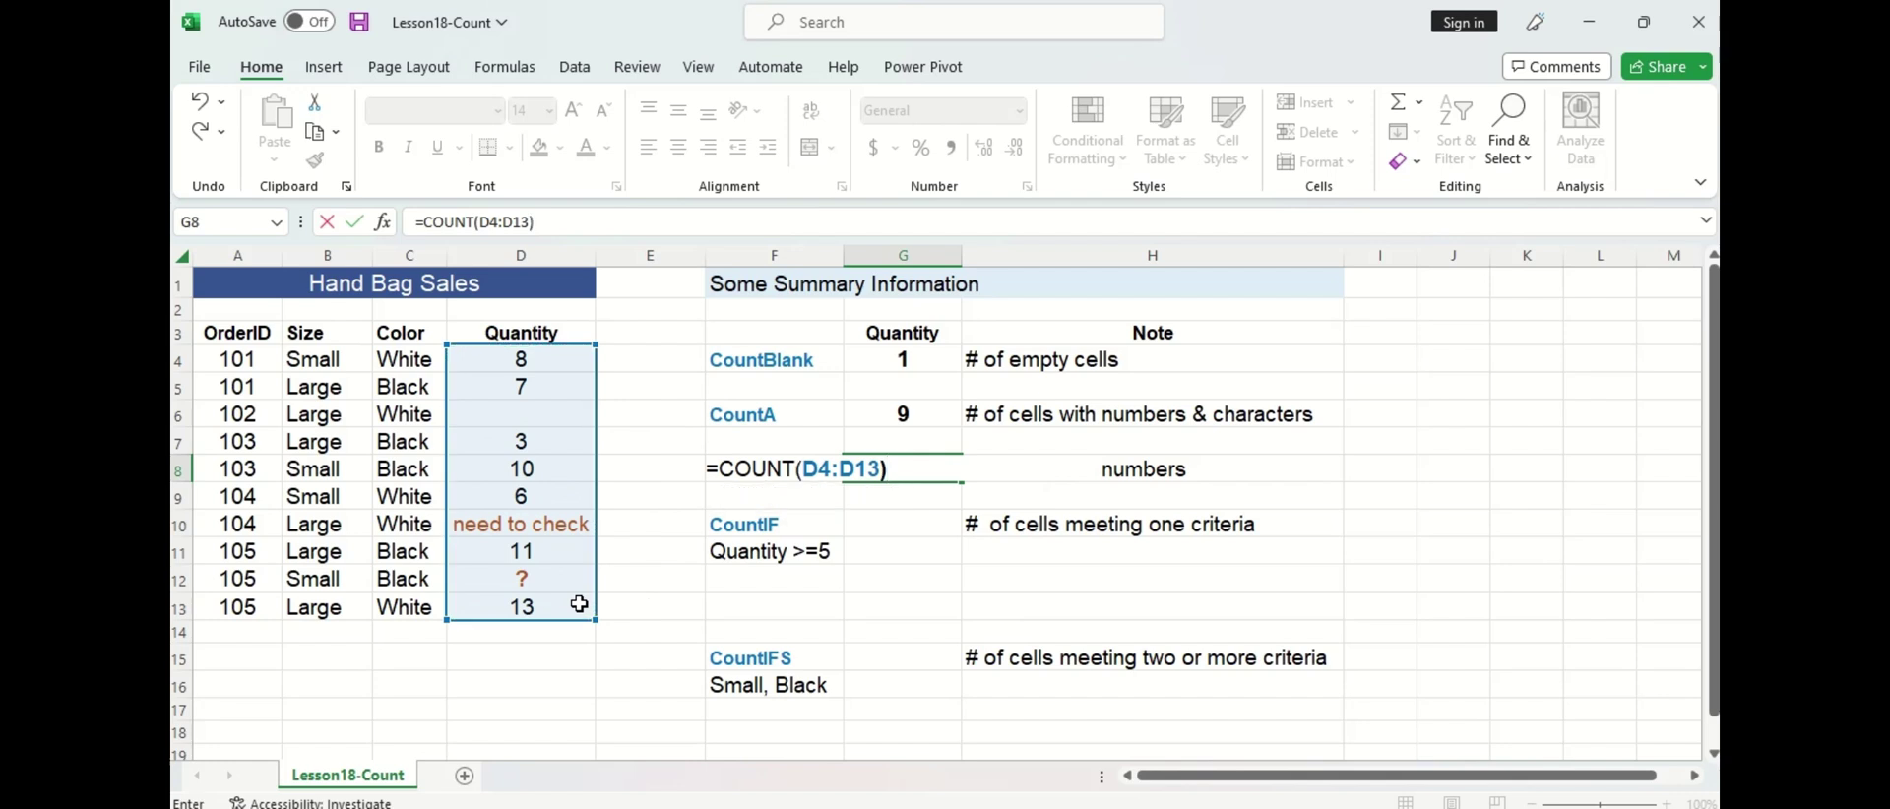
{"action": "key", "text": "Return"}
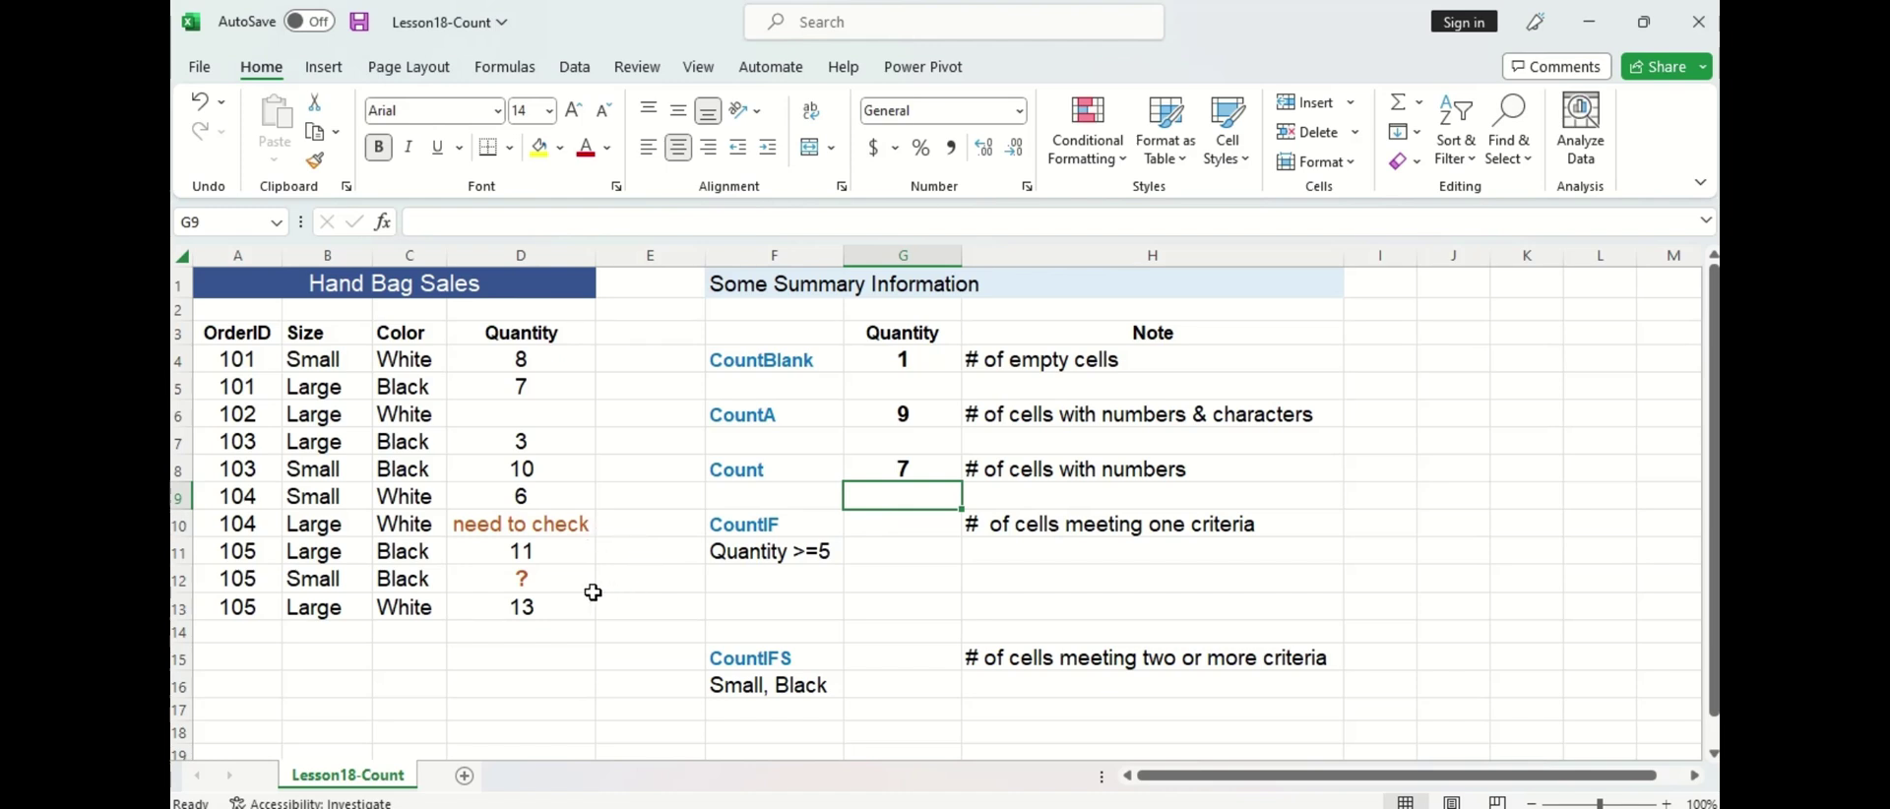
Enter =COUNTIF(D4:D13,">=5") in G10 to count quantities of at least 5, returning 6
{"action": "left_click", "coordinate": [866, 529]}
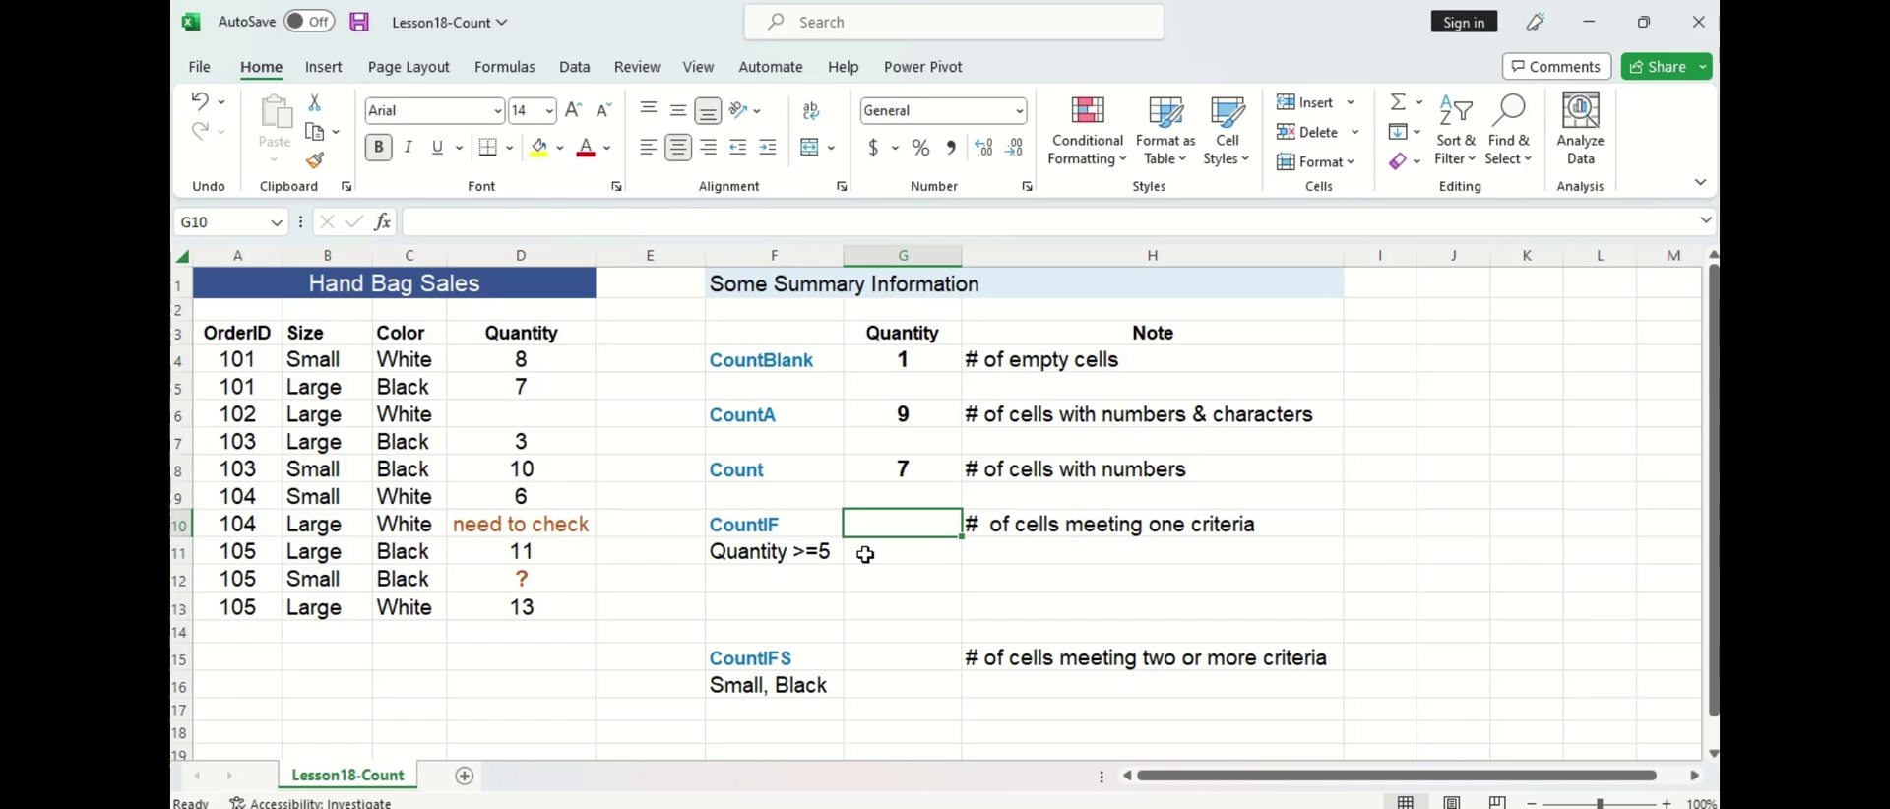
{"action": "type", "text": "=countif"}
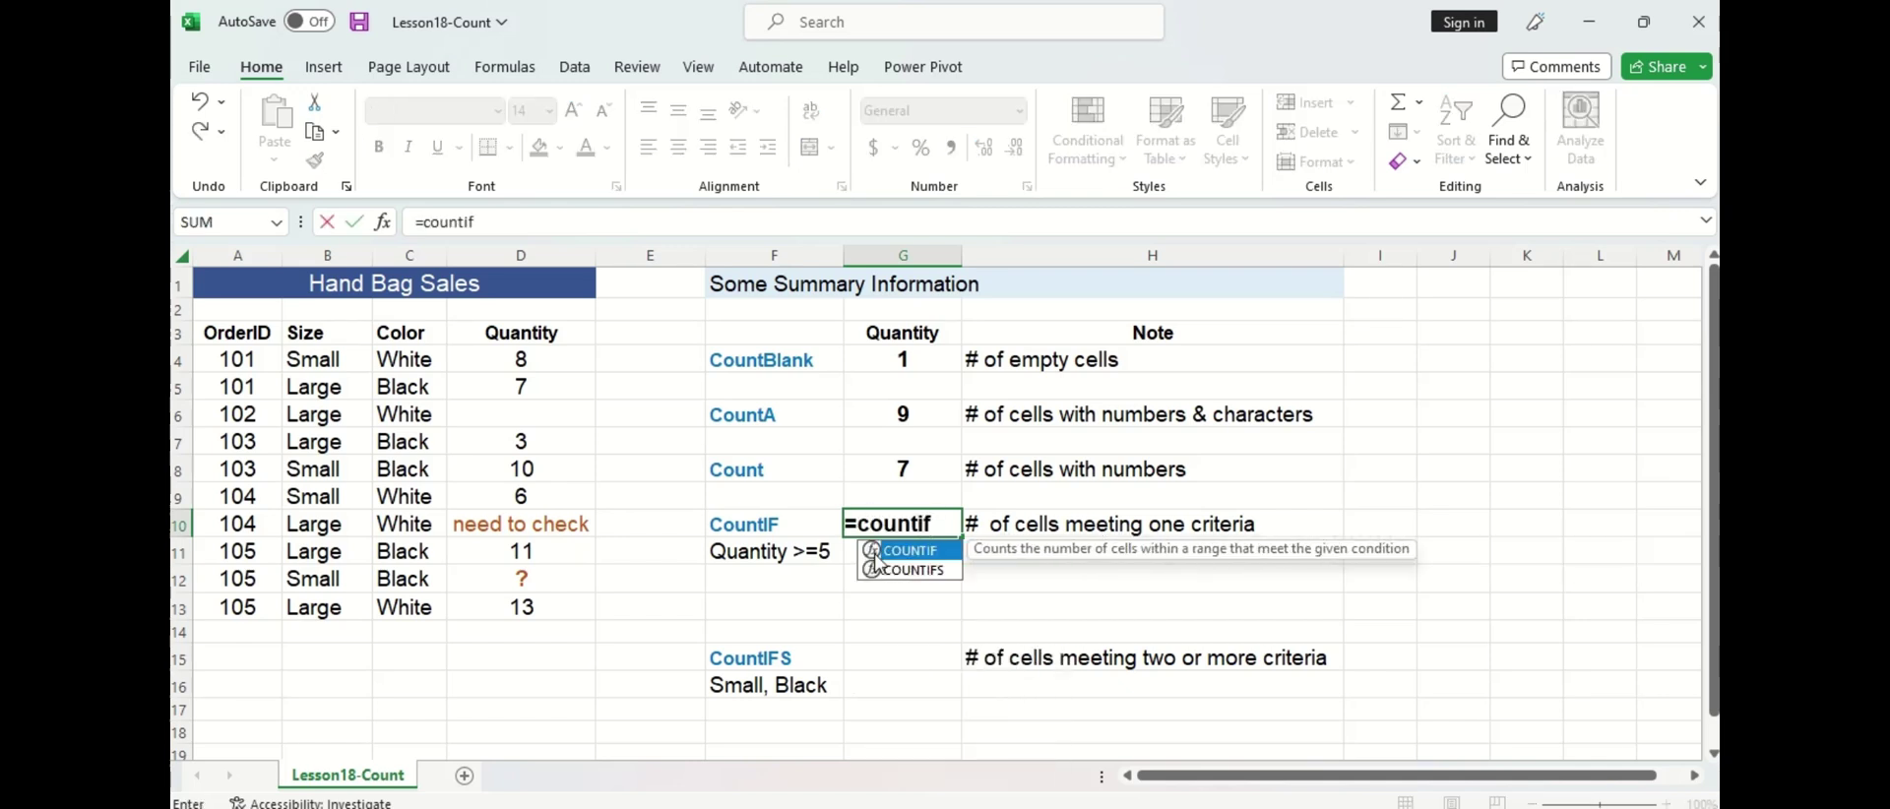
{"action": "double_click", "coordinate": [876, 551]}
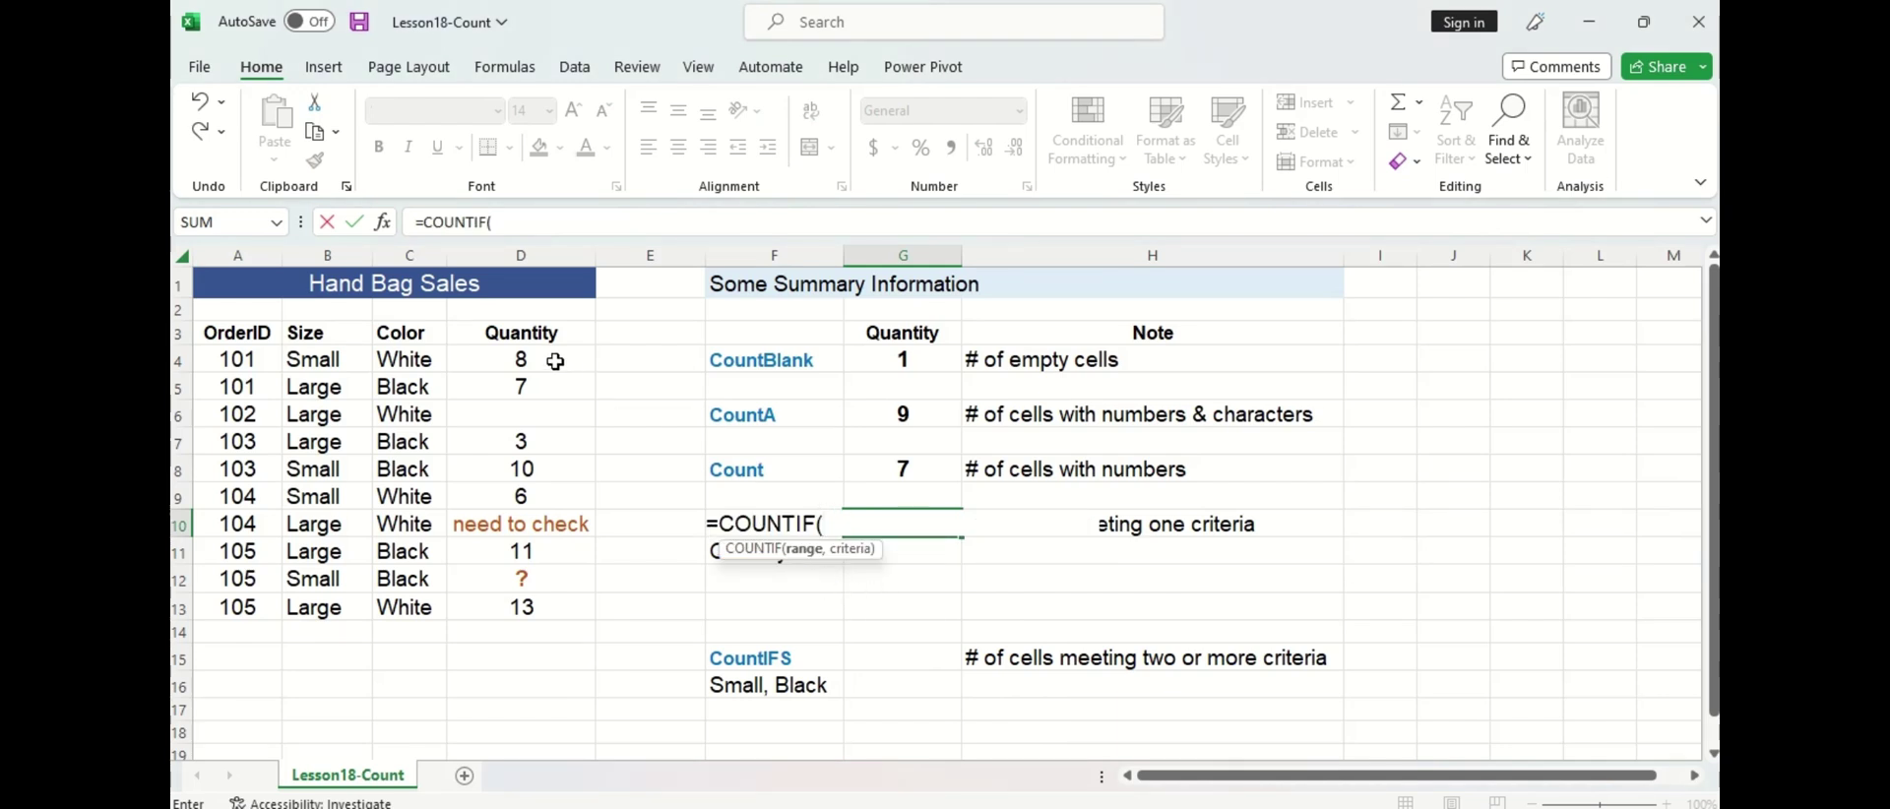
{"action": "left_click_drag", "start_coordinate": [558, 363], "coordinate": [542, 609]}
{"action": "type", "text": ","}
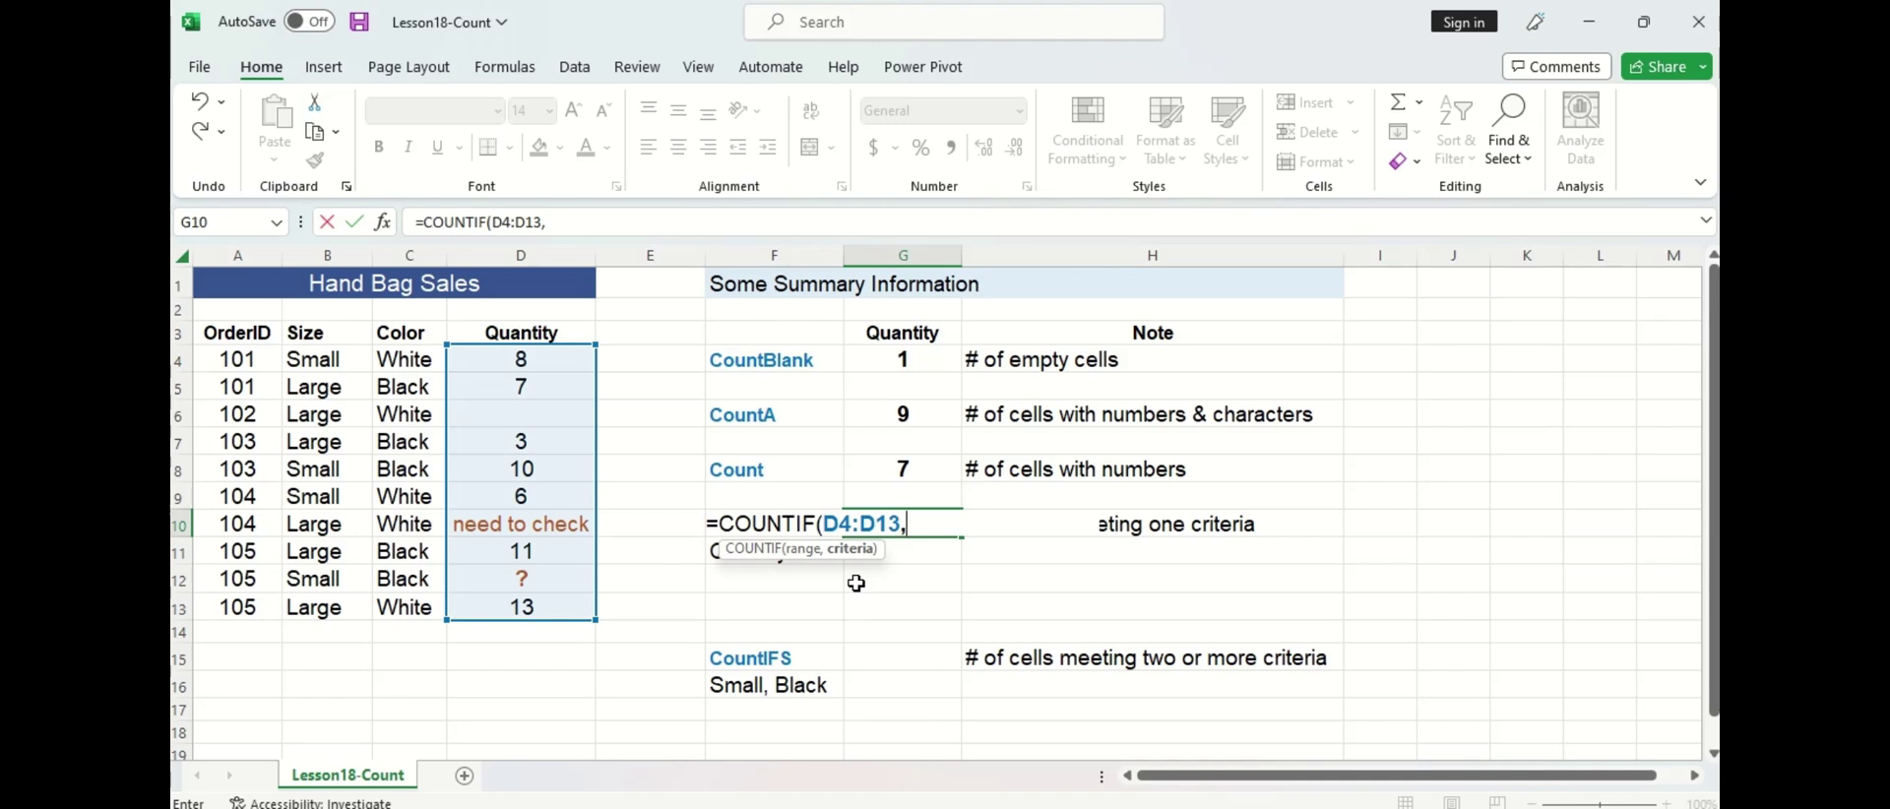
{"action": "type", "text": "\">=5\""}
{"action": "key", "text": "Return"}
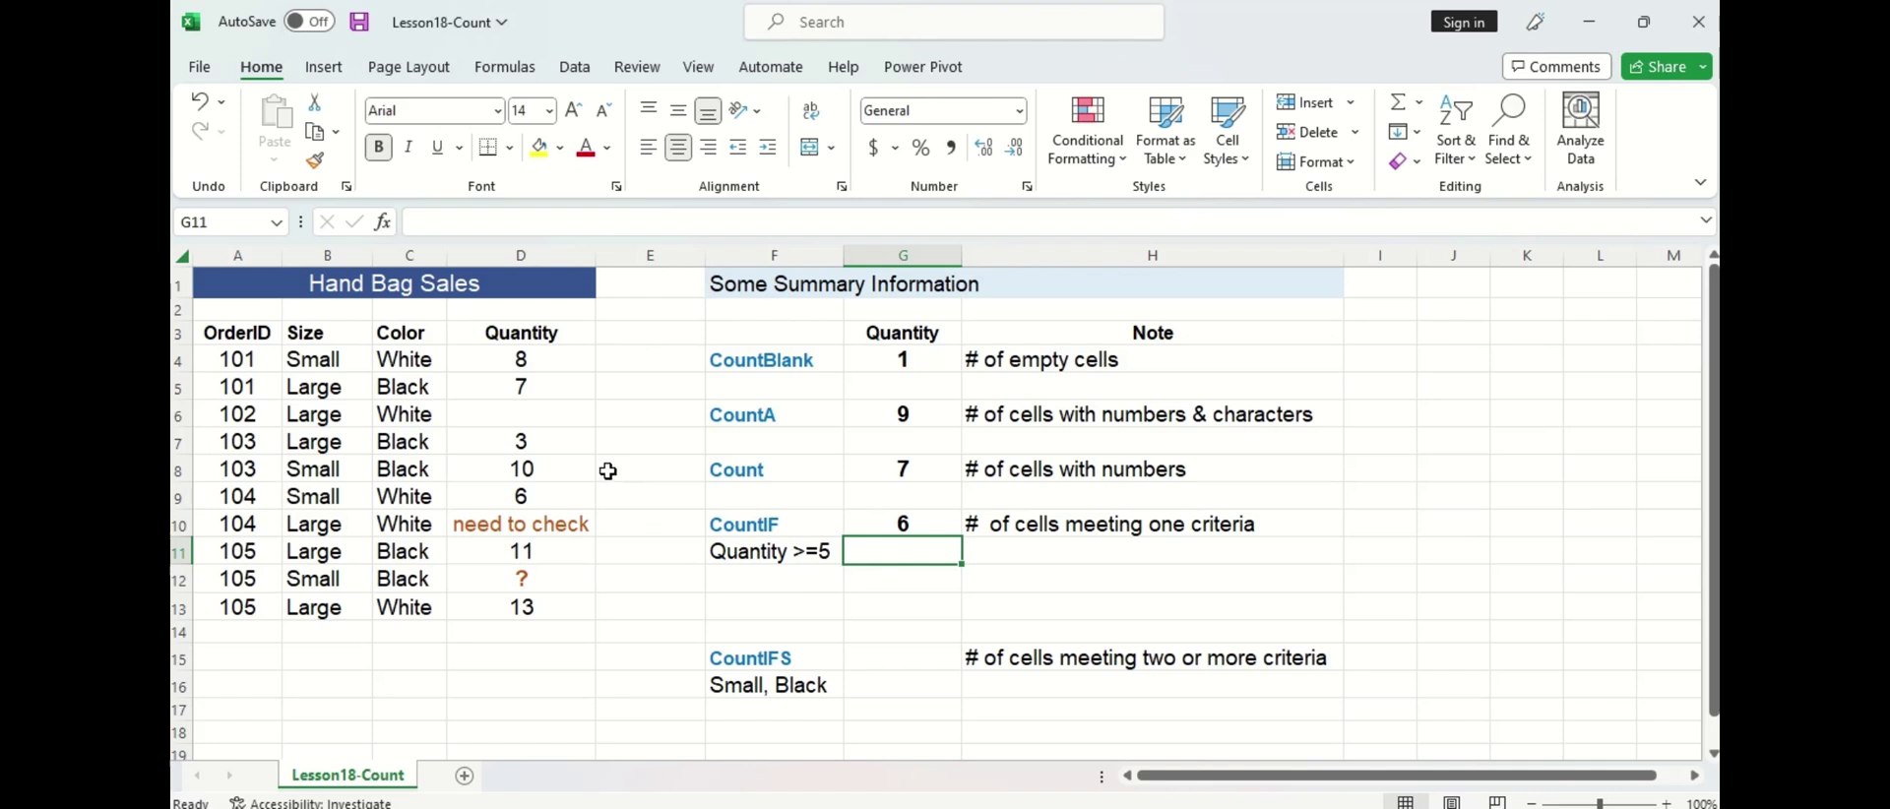
Enter =COUNTIFS(B4:B13,"Small",C4:C13,"Black") in G15, counting Small Black handbag rows as 2
{"action": "left_click", "coordinate": [953, 659]}
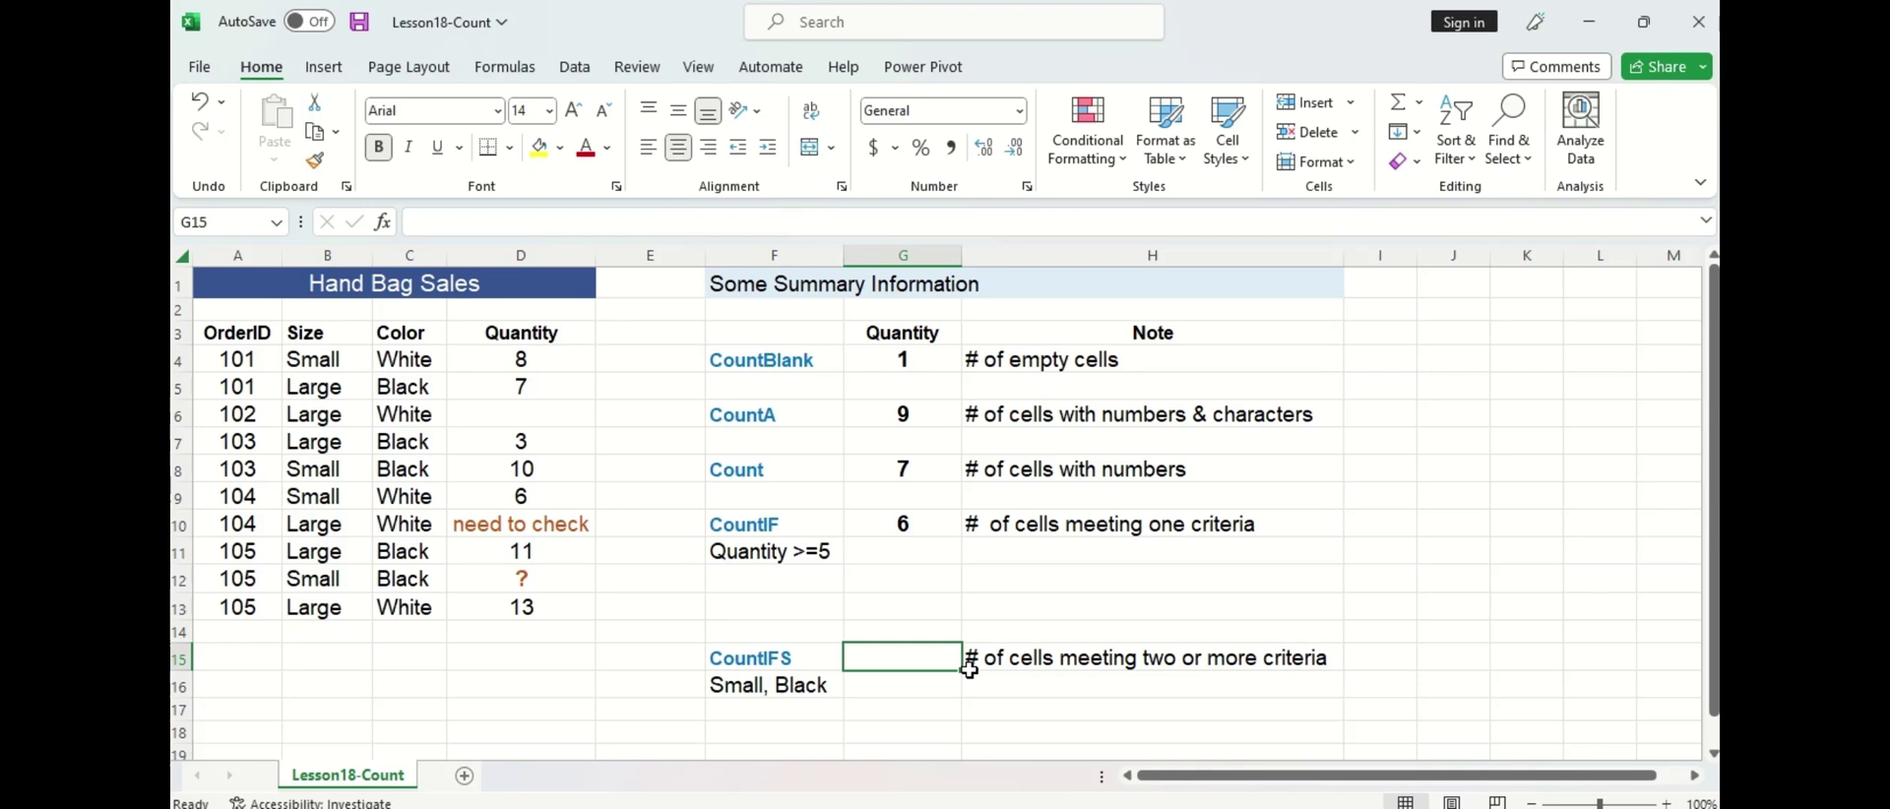
{"action": "type", "text": "=countifs"}
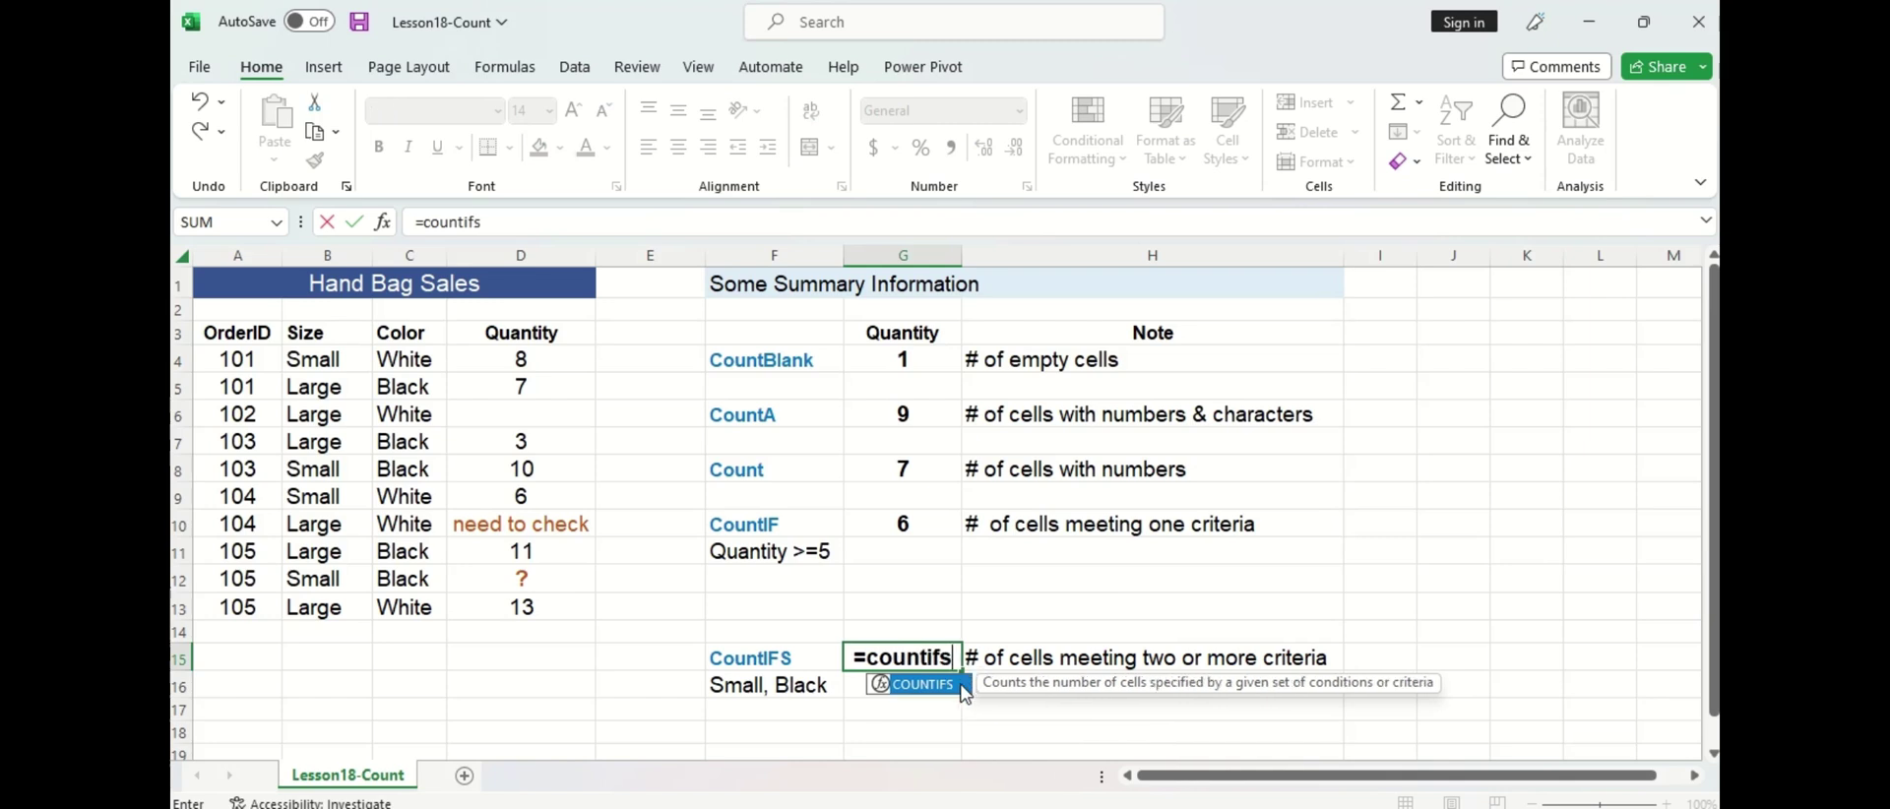
{"action": "key", "text": "Tab"}
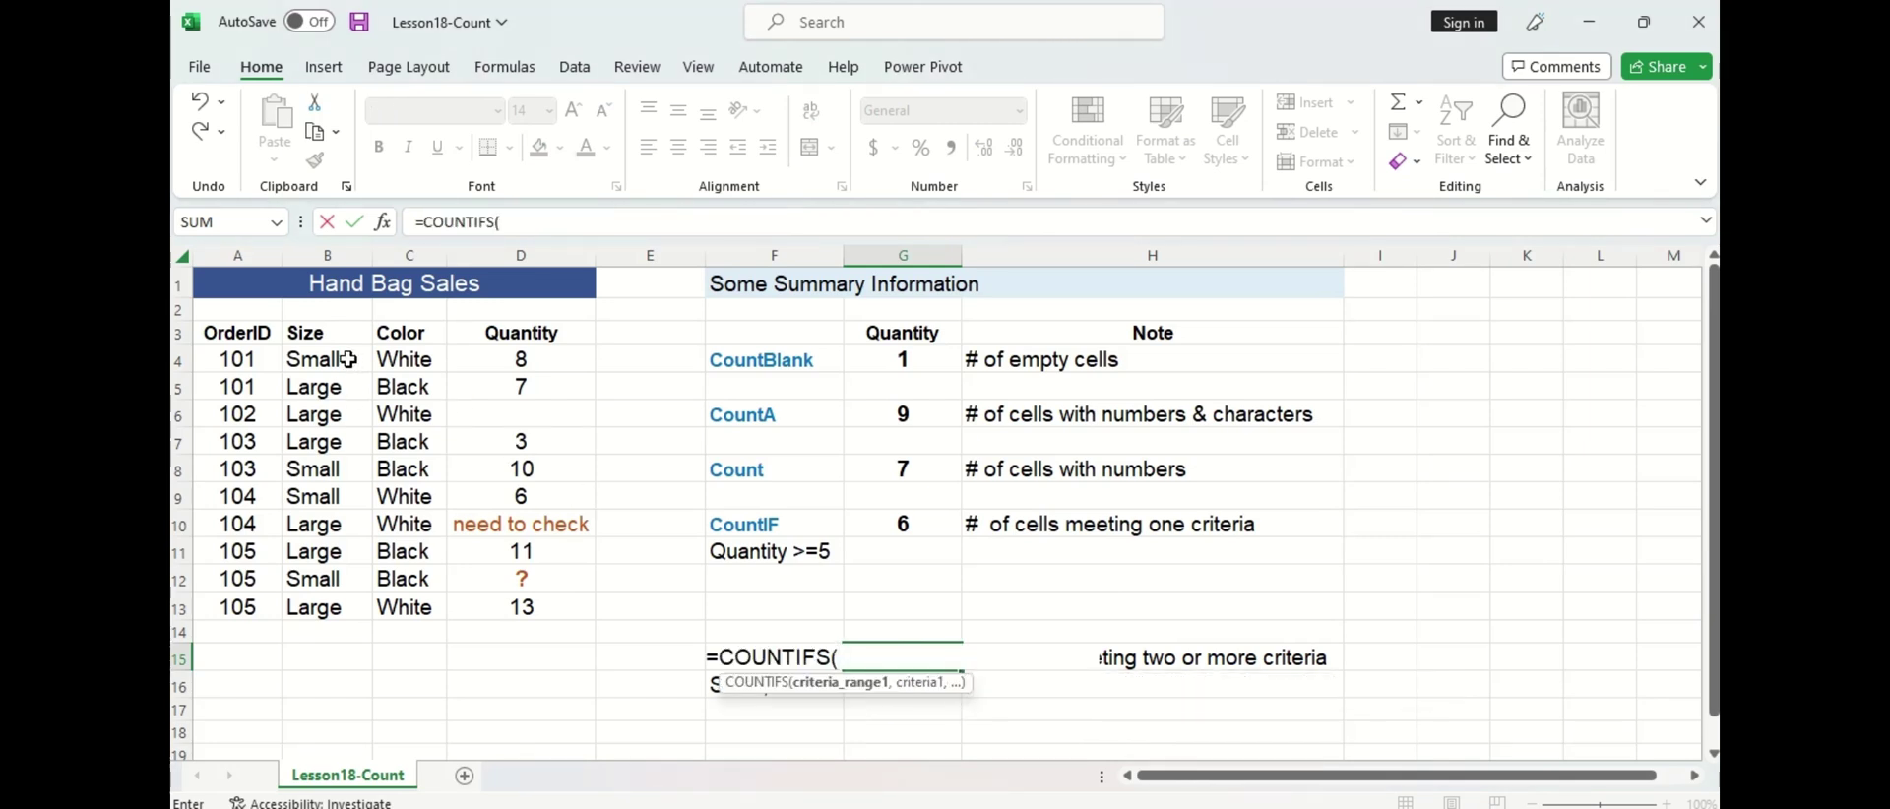
{"action": "left_click_drag", "start_coordinate": [347, 360], "coordinate": [340, 605]}
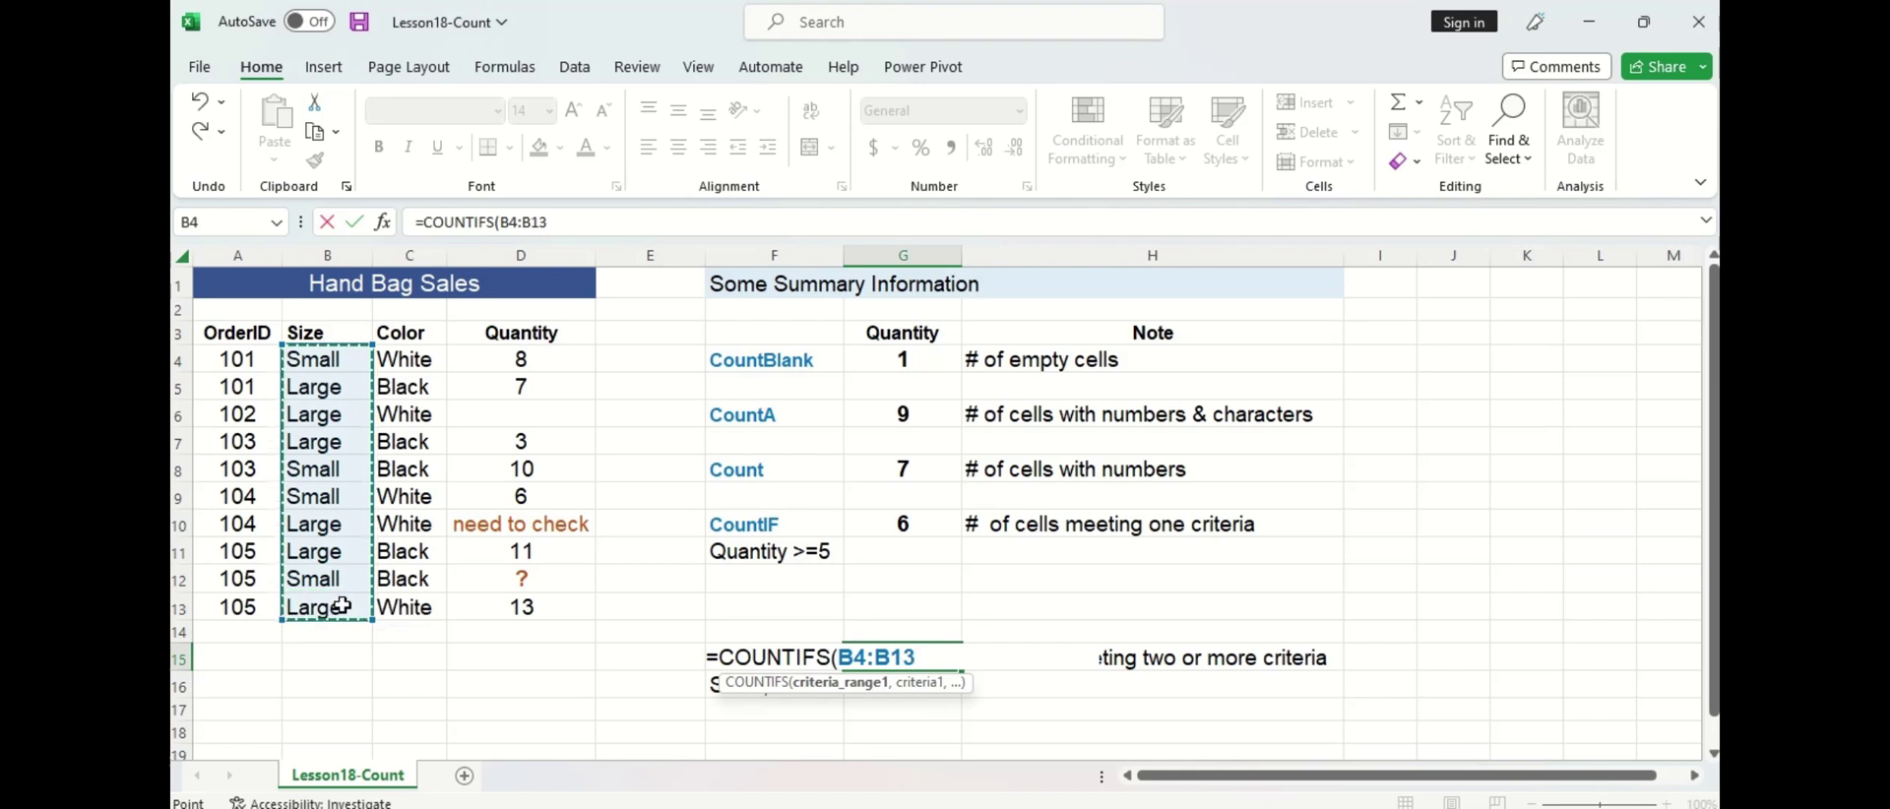
{"action": "type", "text": ", \"Small\","}
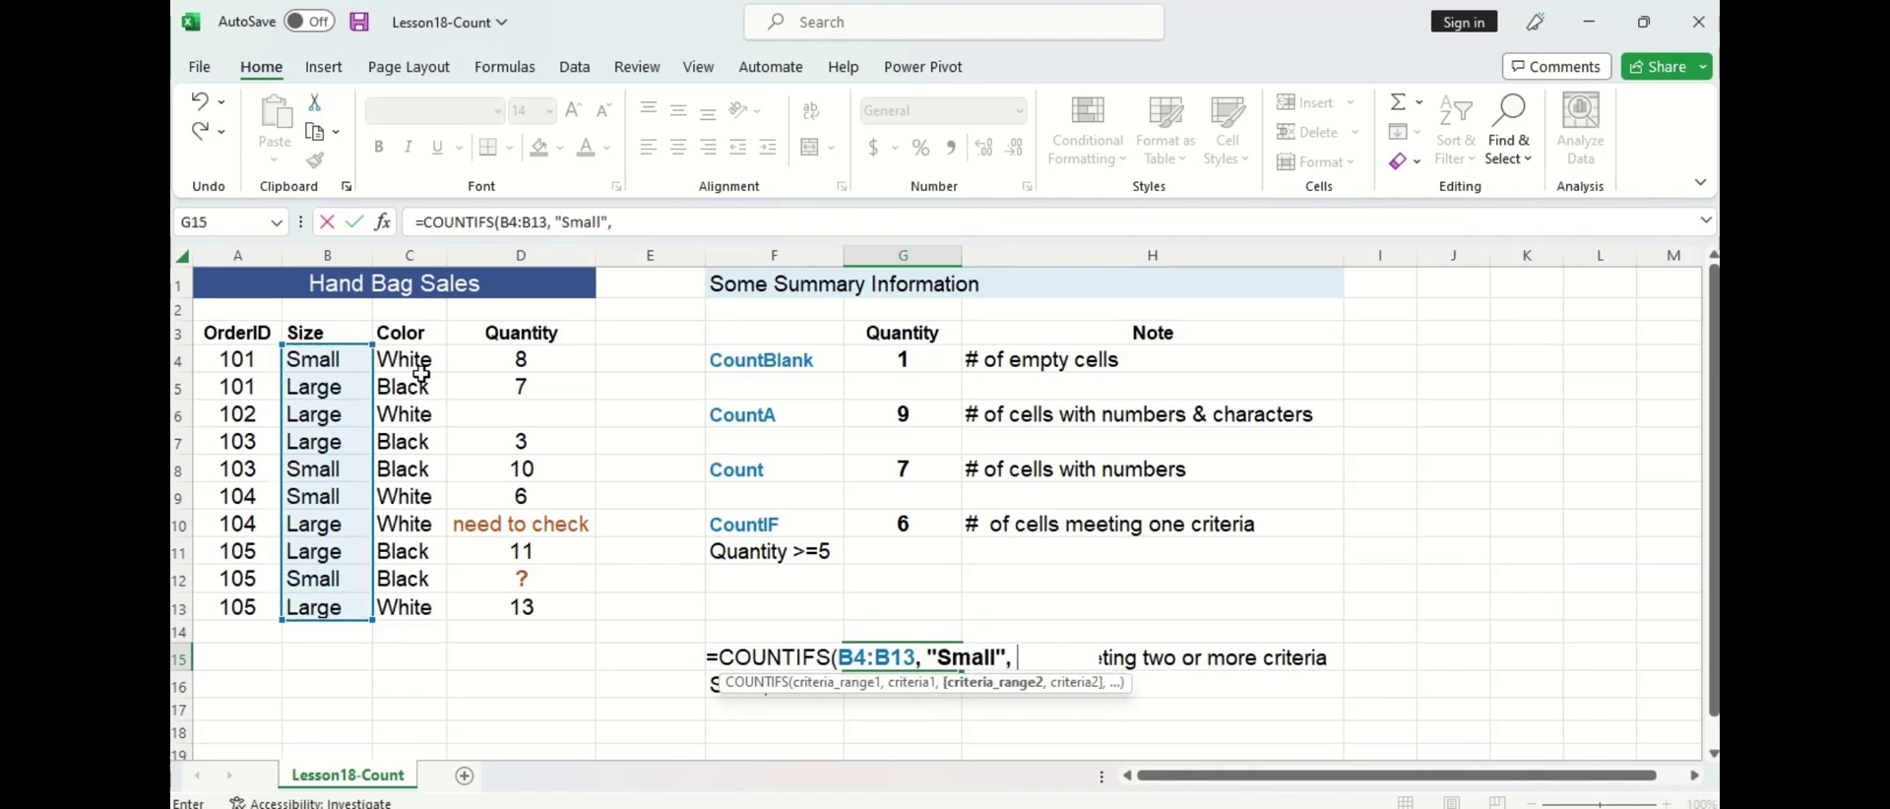
{"action": "left_click_drag", "start_coordinate": [423, 361], "coordinate": [425, 608]}
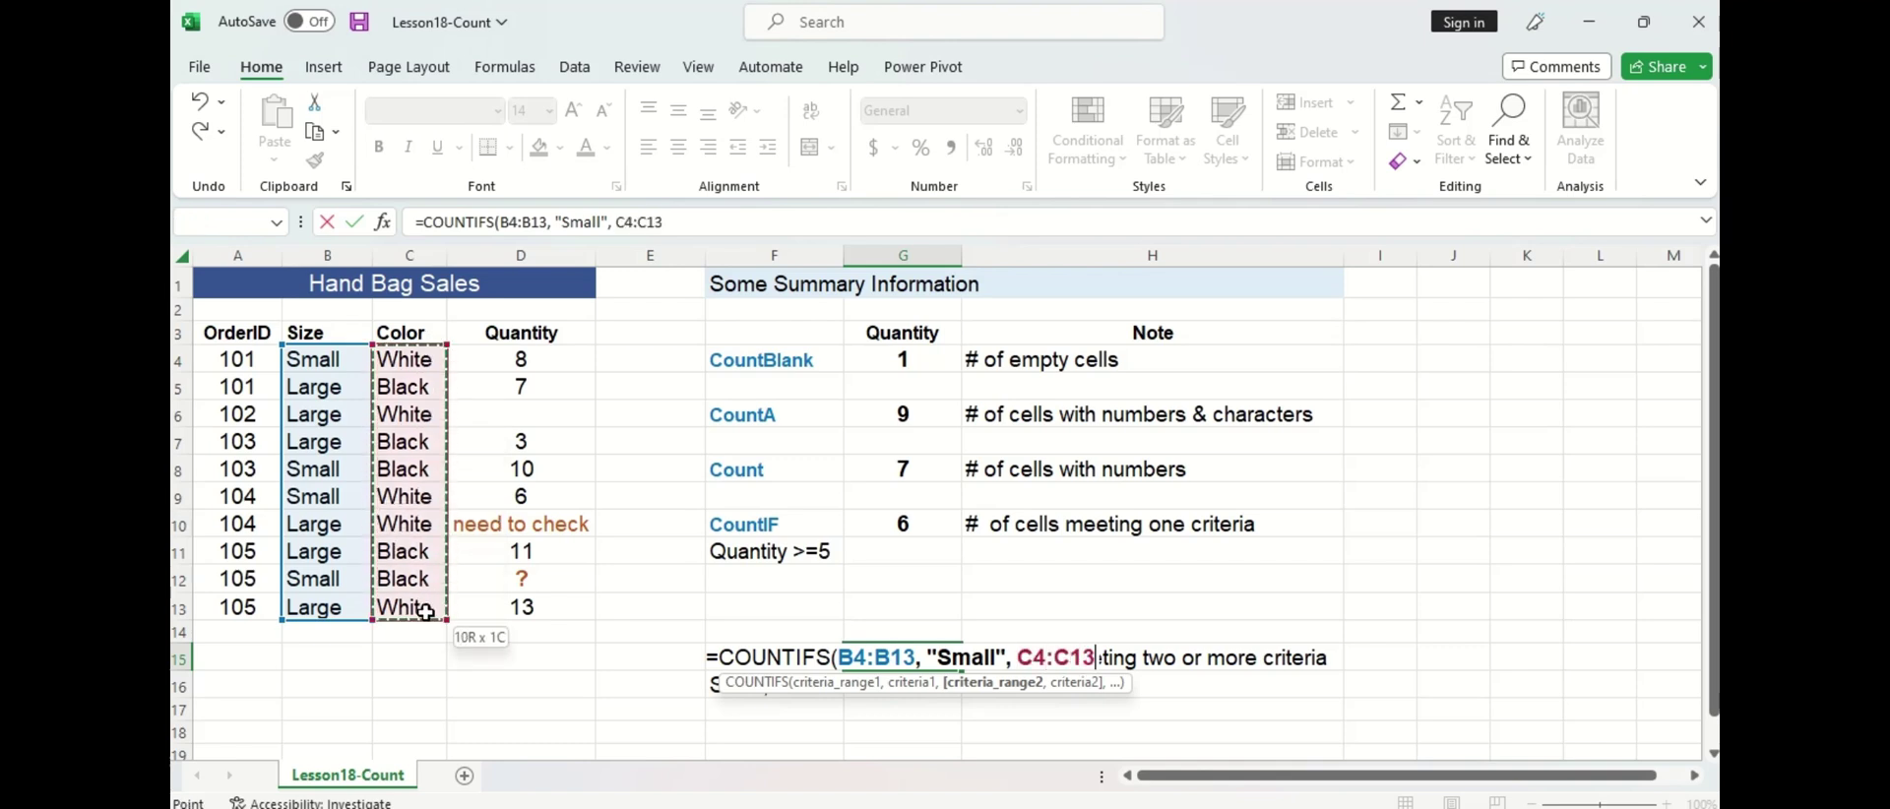
{"action": "type", "text": ", \""}
{"action": "type", "text": "B"}
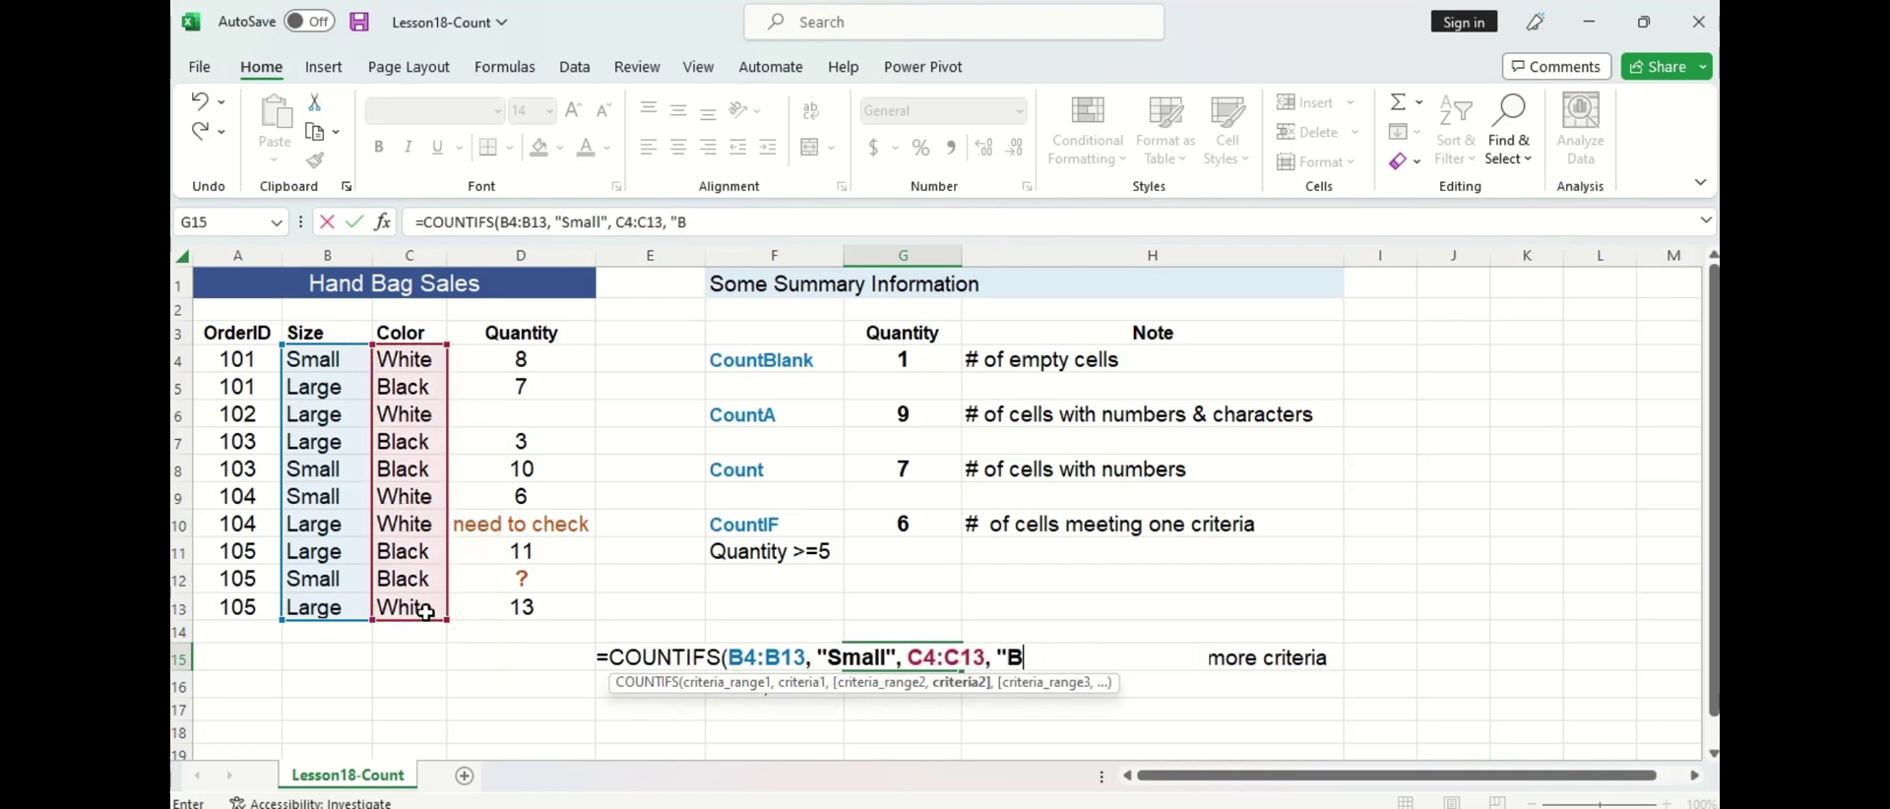
{"action": "type", "text": "lack\")"}
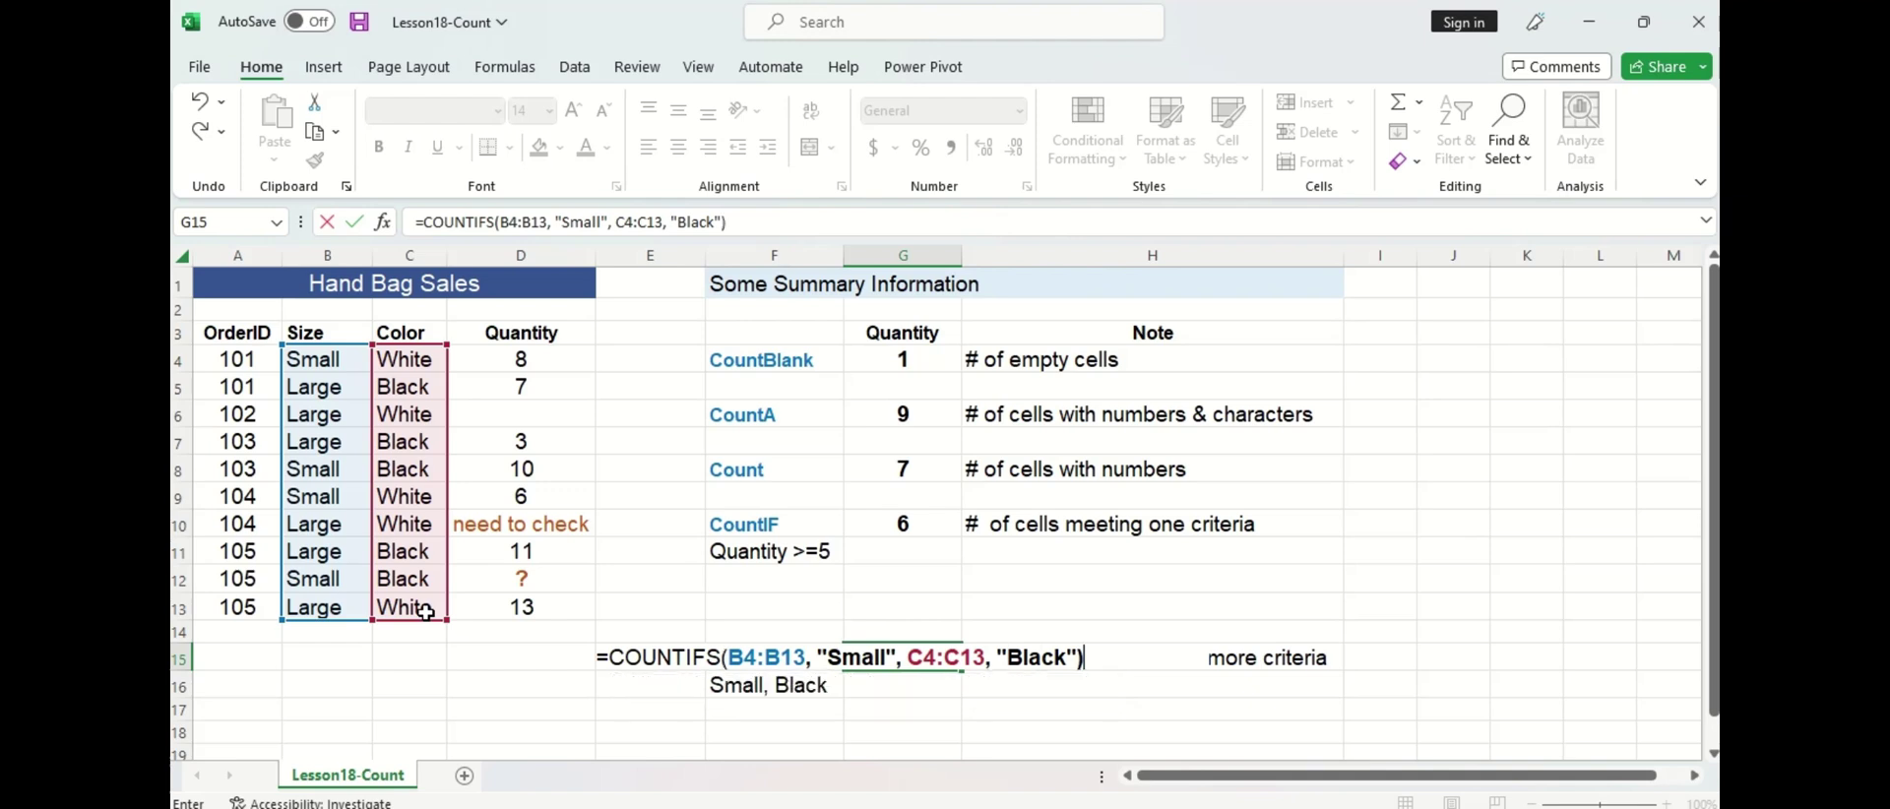
{"action": "key", "text": "Return"}
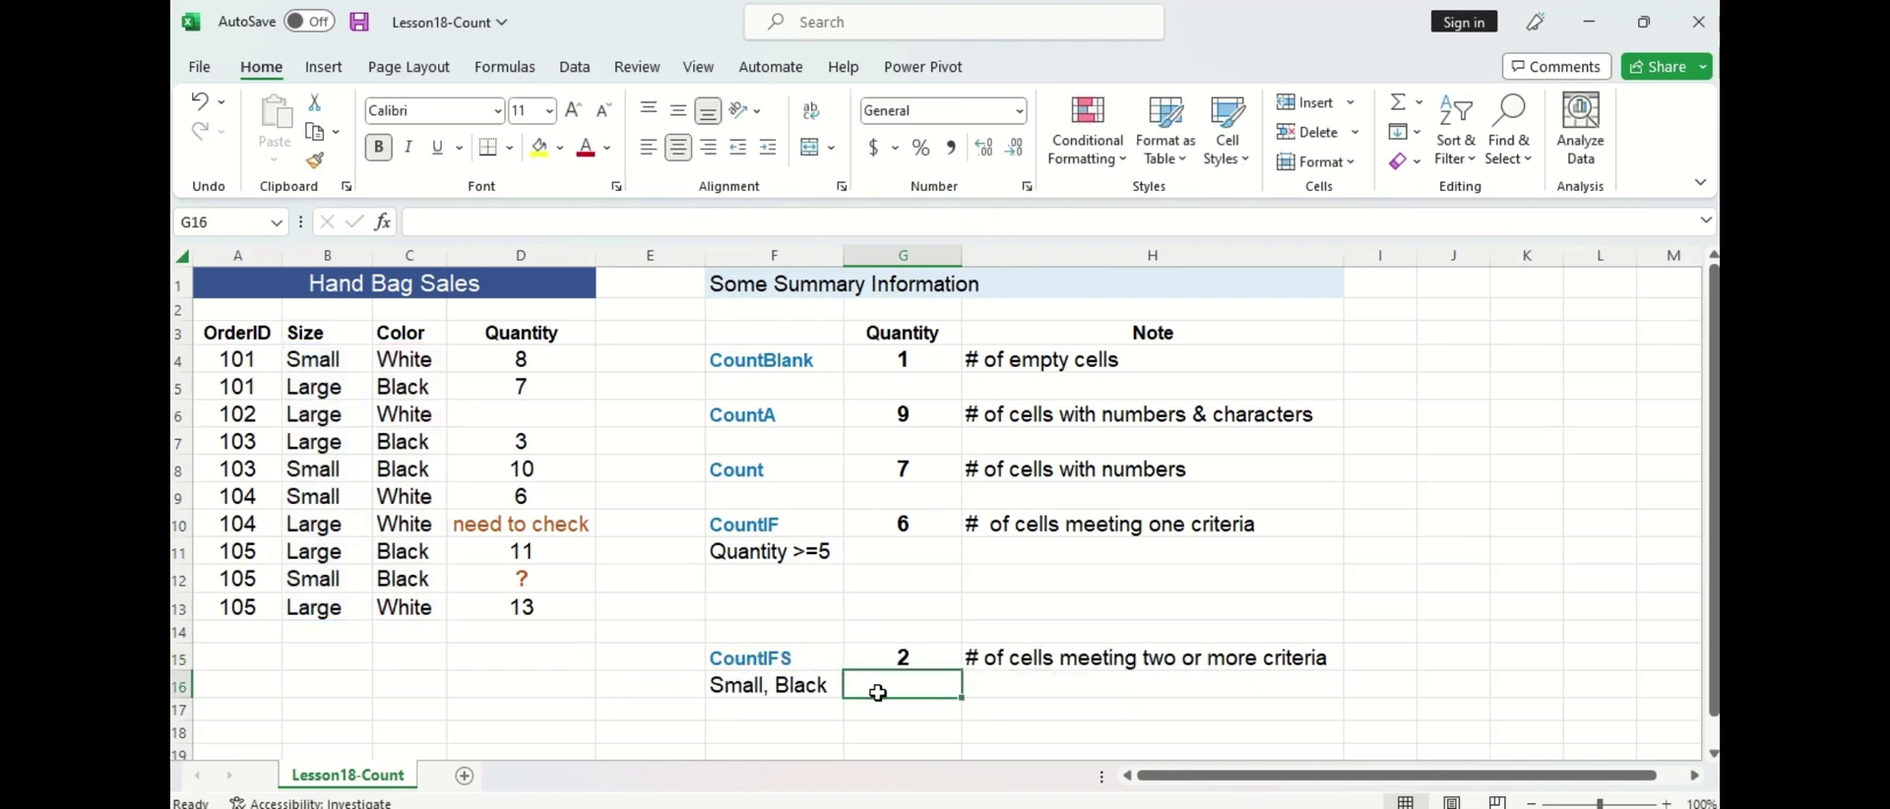